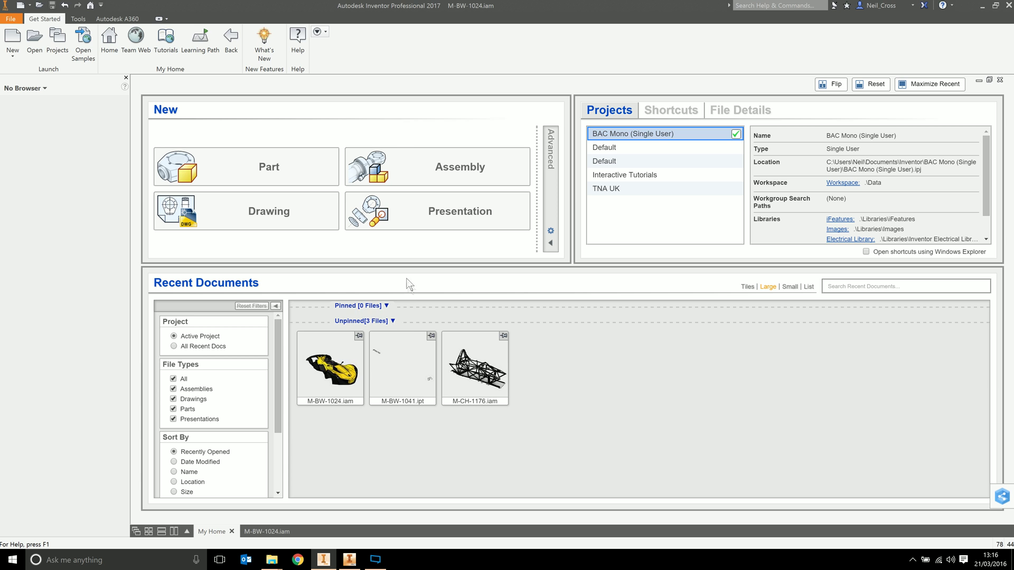
Switch between Inventor 2017 and Inventor 2016 to compare their My Home screens.
left_click(349, 559)
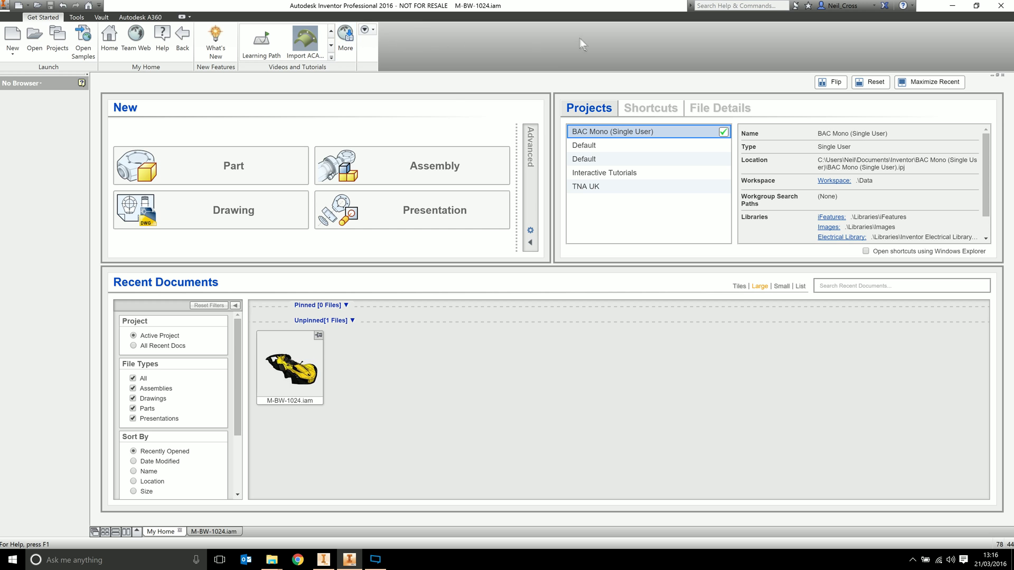
left_click(323, 561)
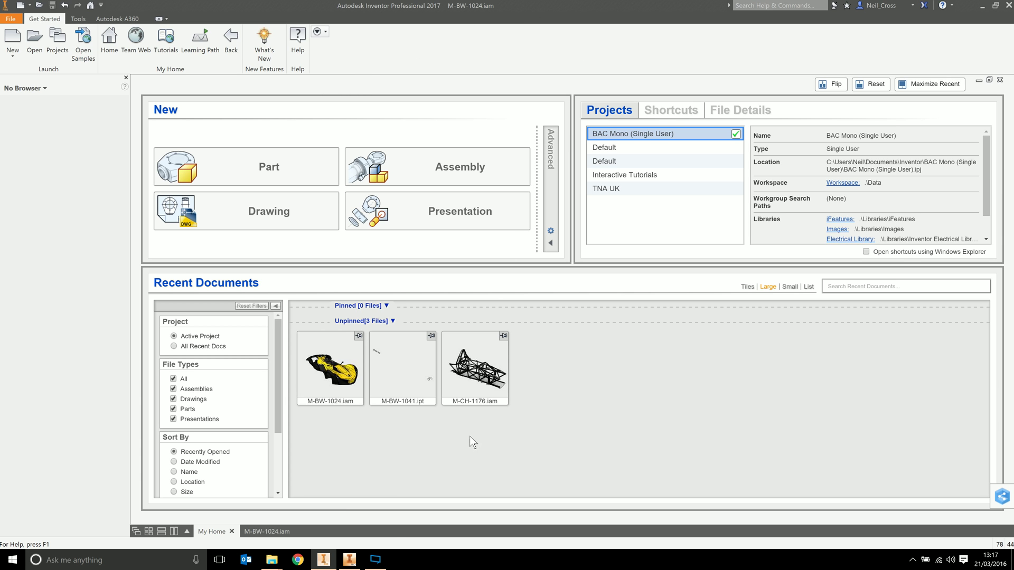
left_click(371, 558)
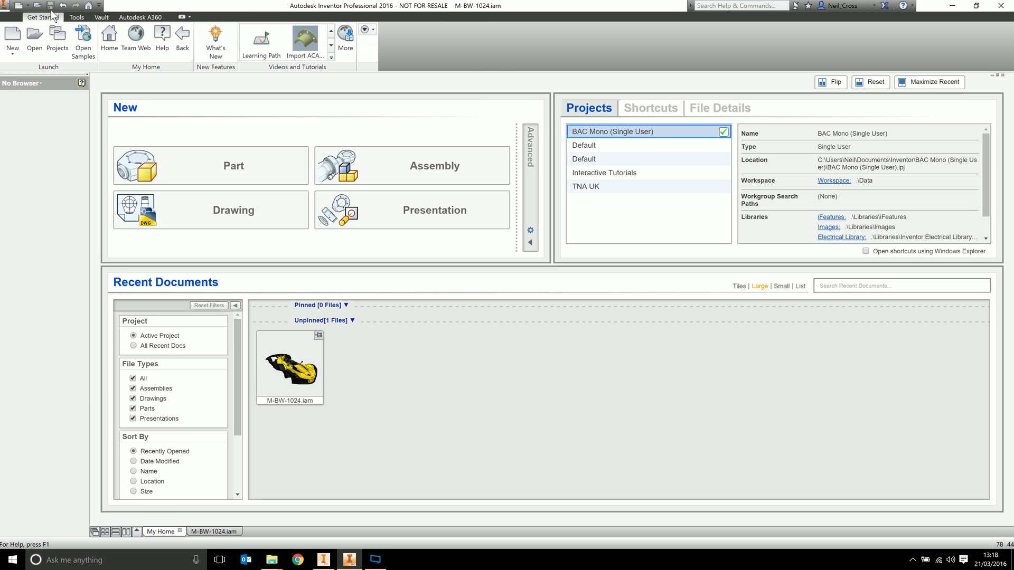
Create a part from the Standard.ipt template, look at its View node in the model browser, and close the part.
left_click(159, 158)
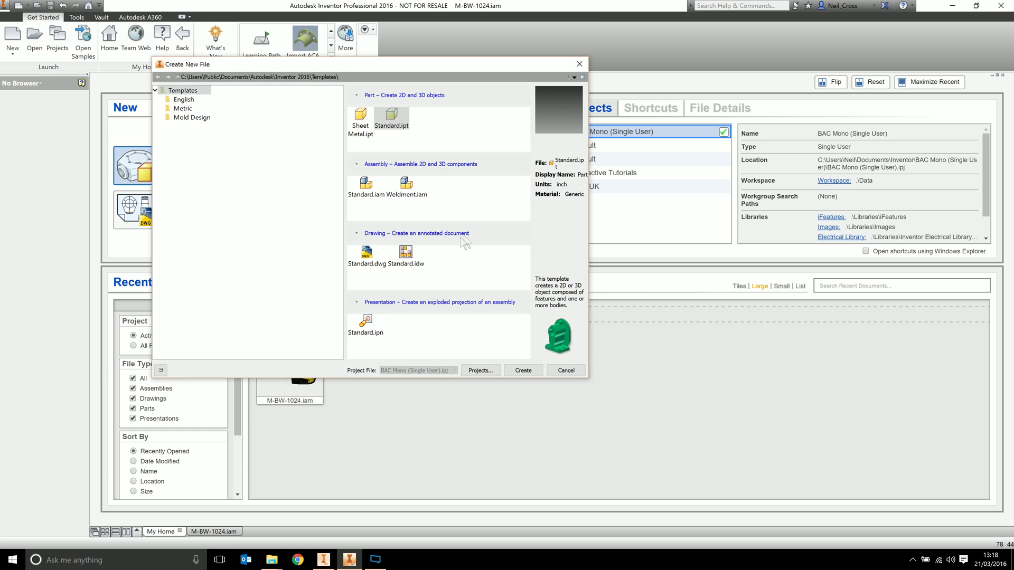
double_click(391, 118)
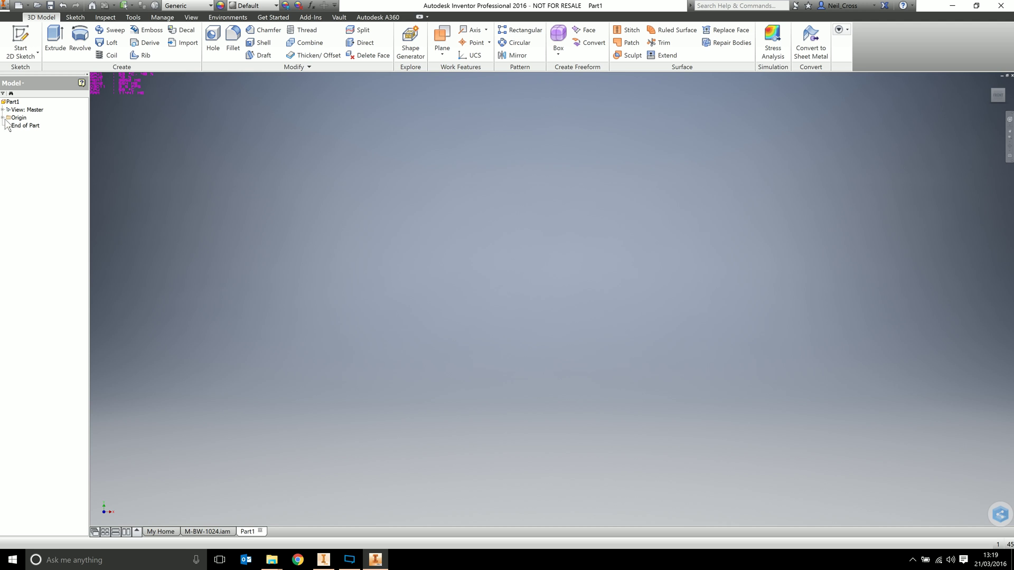
left_click(3, 110)
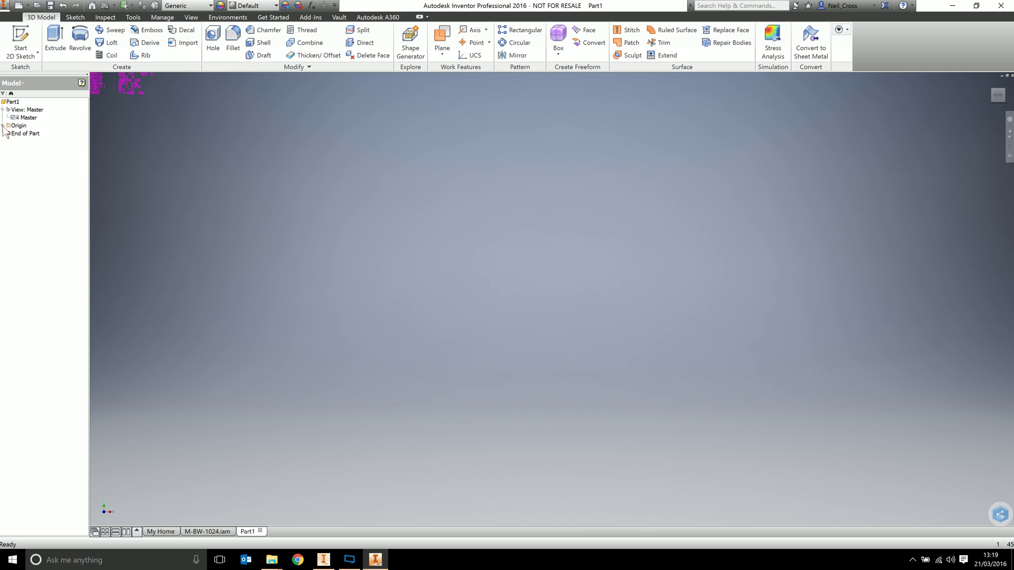
mouse_move(998, 97)
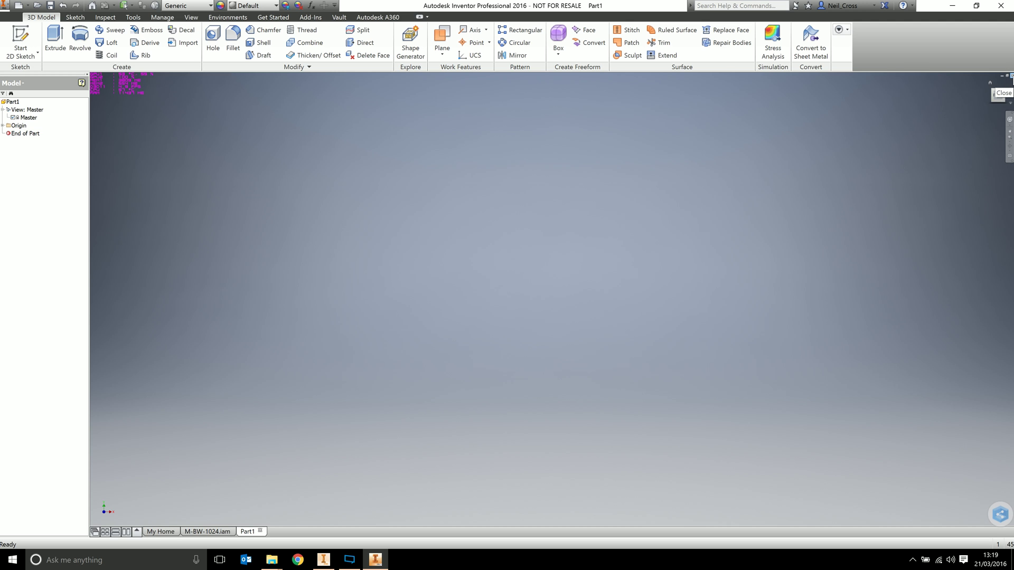
left_click(1012, 77)
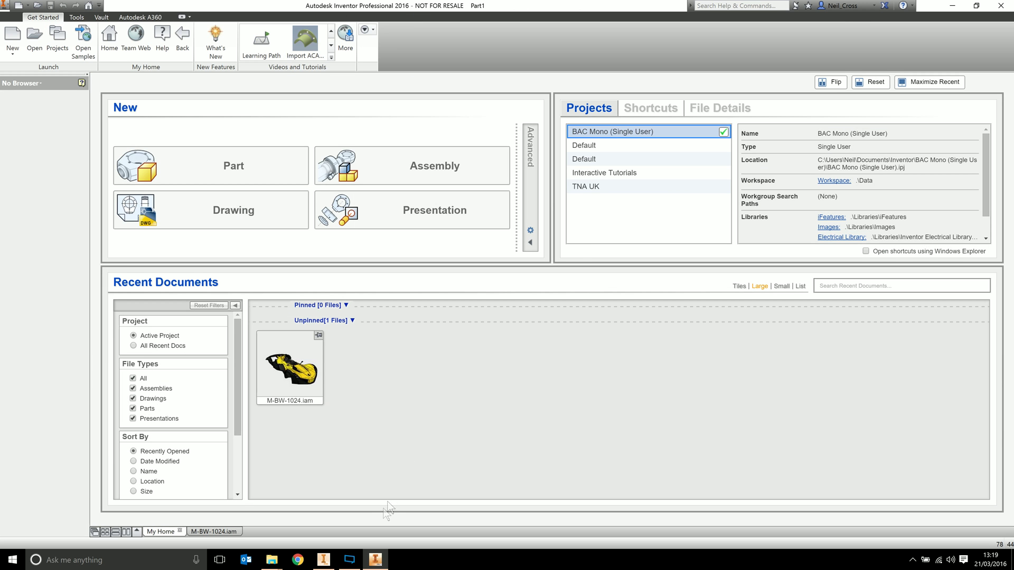
Bring up M-BW-1024.iam in Inventor 2017 and compare it with the same assembly in Inventor 2016.
left_click(324, 560)
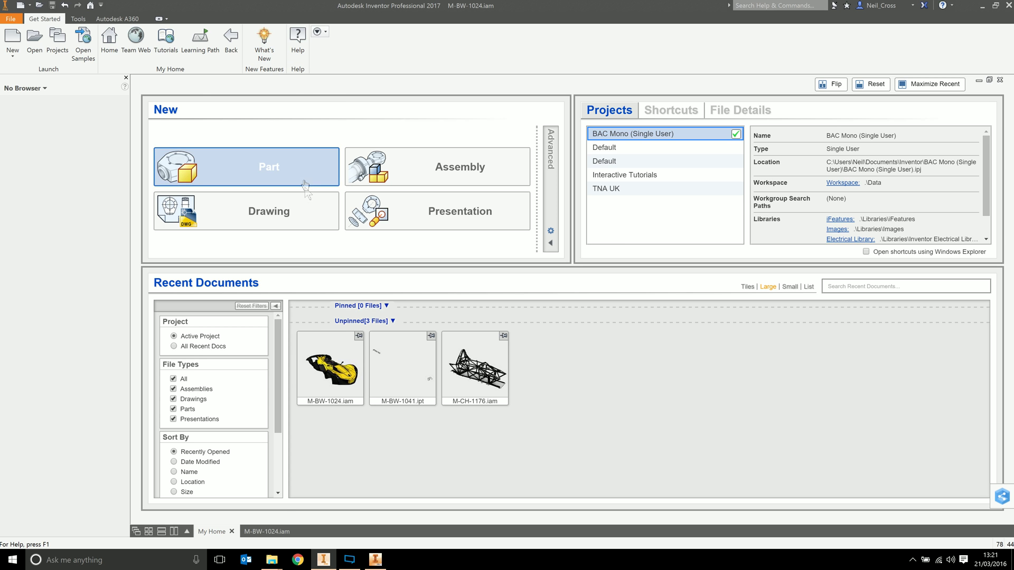
left_click(267, 532)
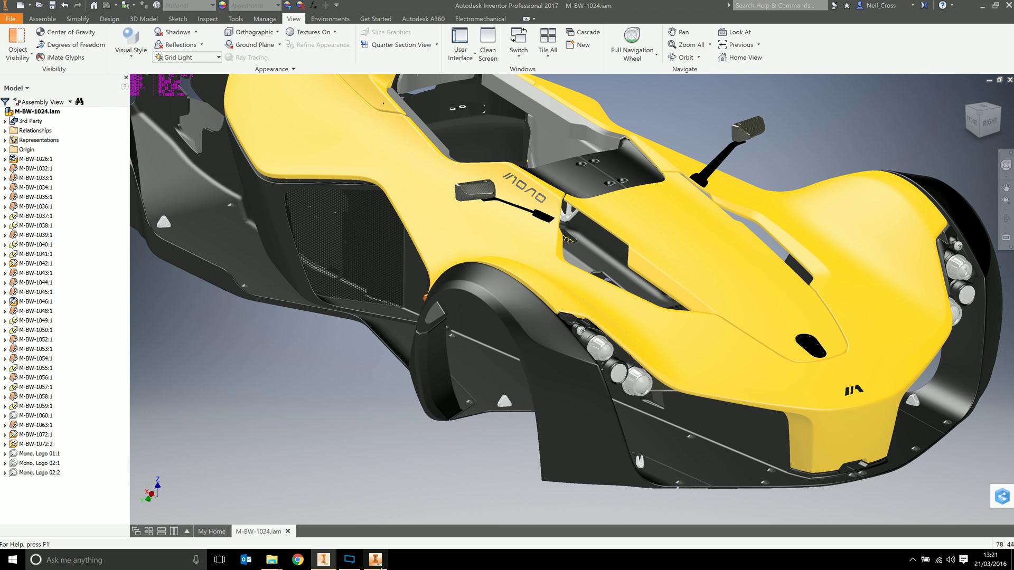
key("alt+Tab")
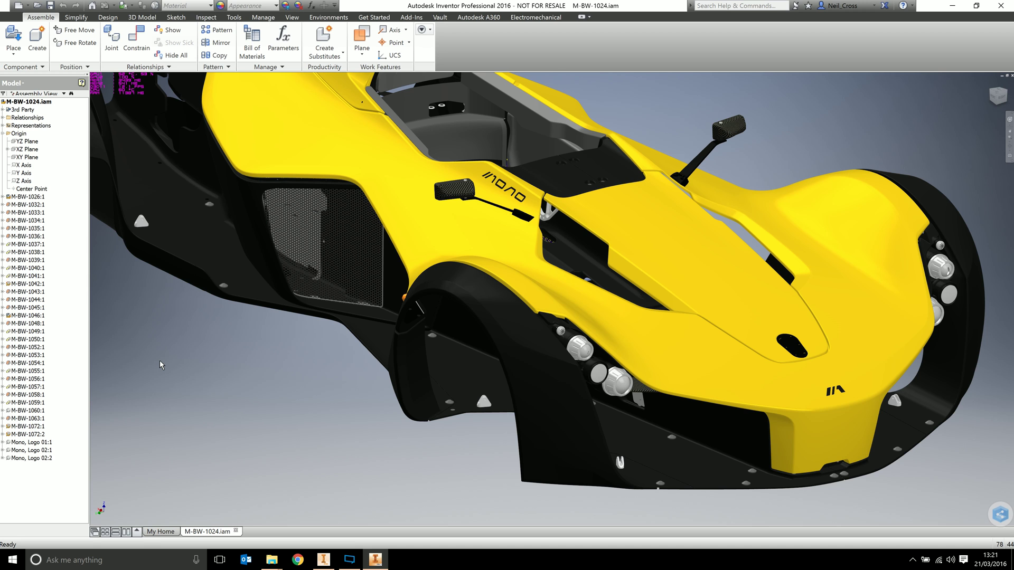
left_click(319, 562)
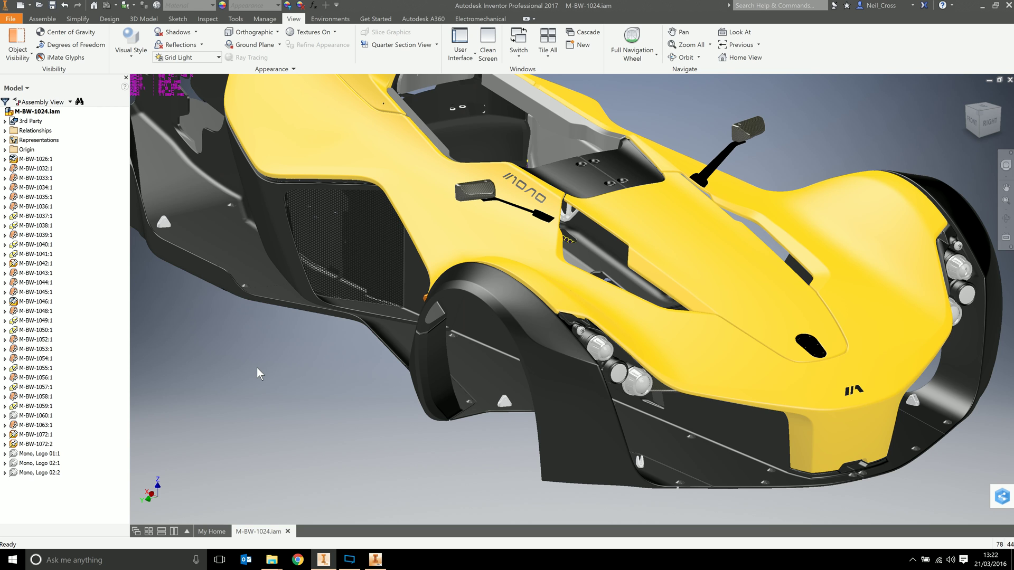
Check the visual style of the car assembly in Inventor 2017 and in Inventor 2016.
left_click(185, 295)
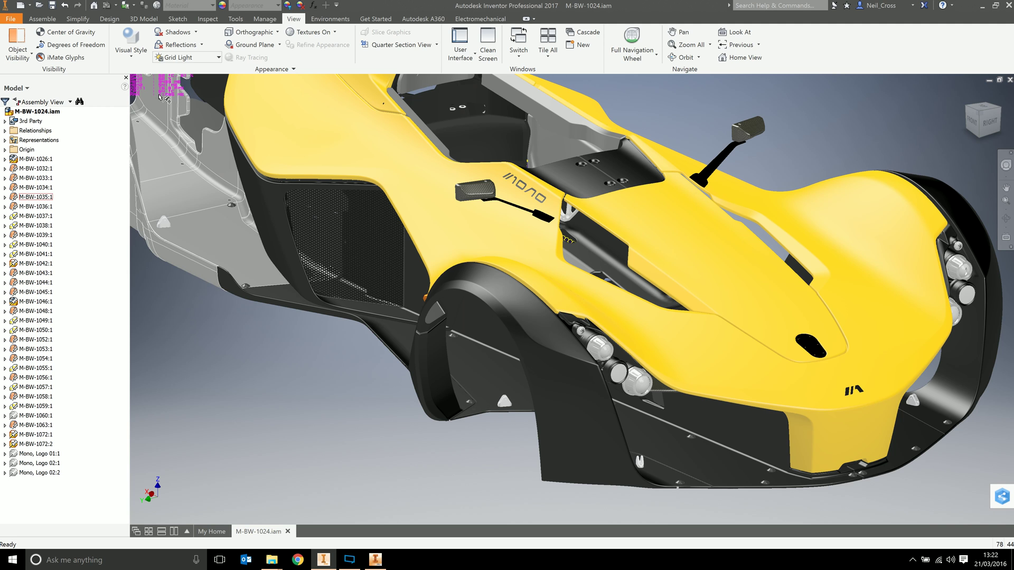
left_click(131, 45)
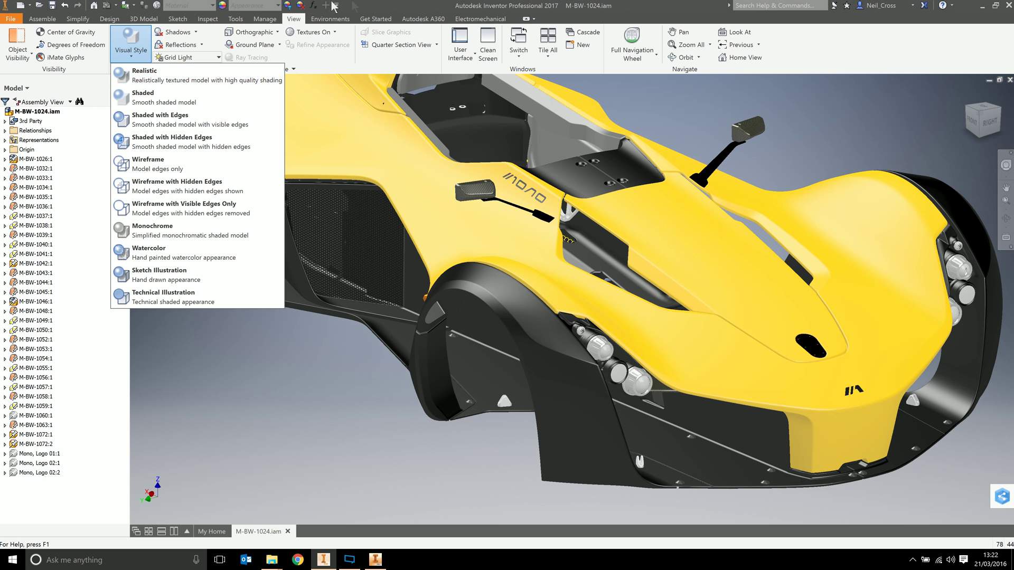
left_click(145, 75)
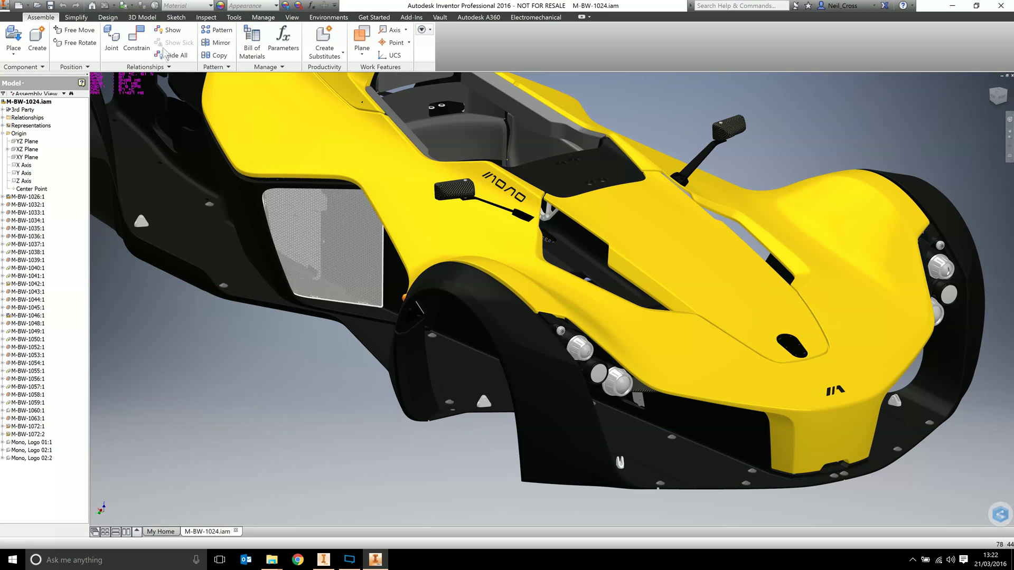
left_click(292, 17)
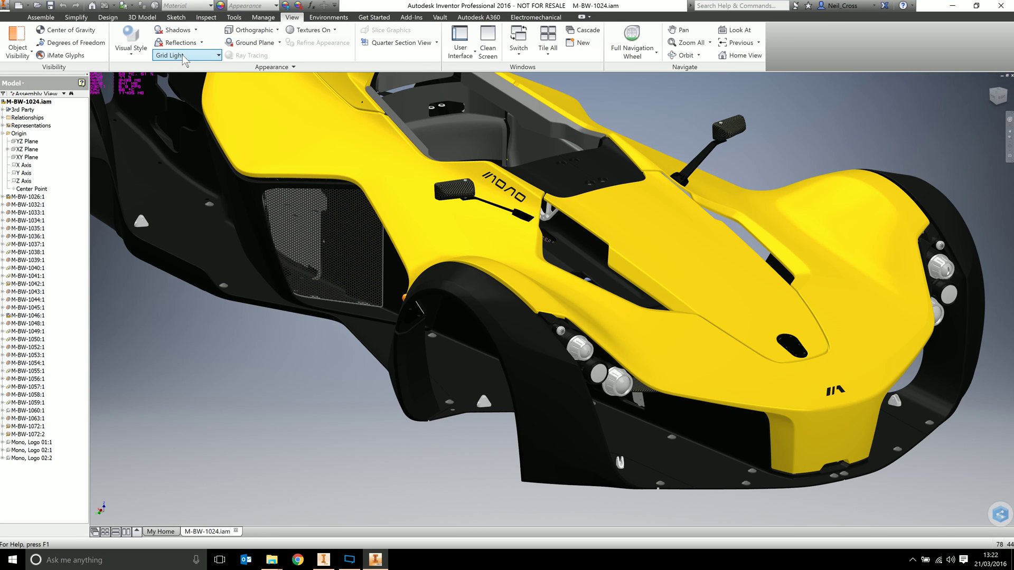
left_click(140, 52)
left_click(179, 95)
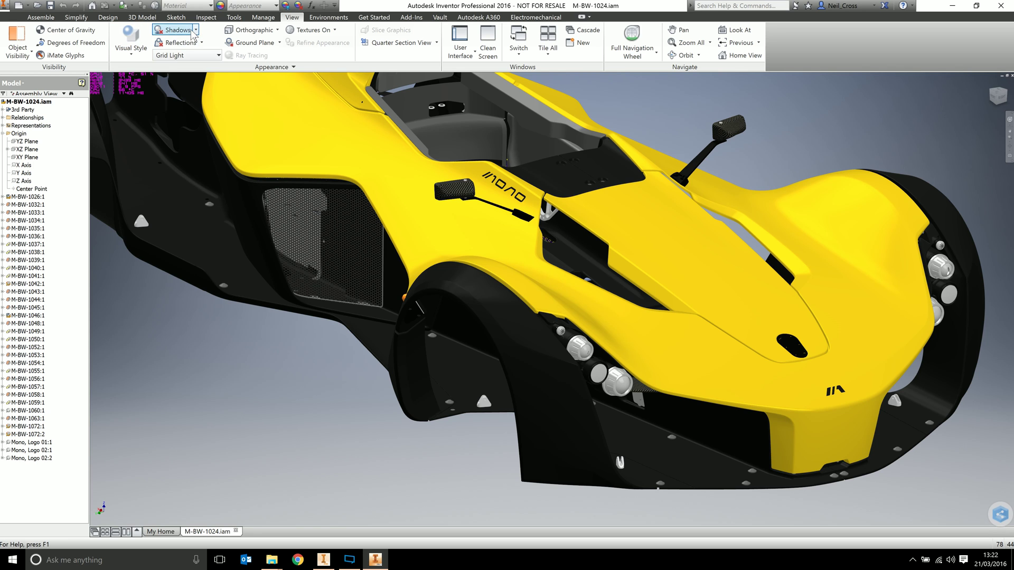
left_click(242, 209)
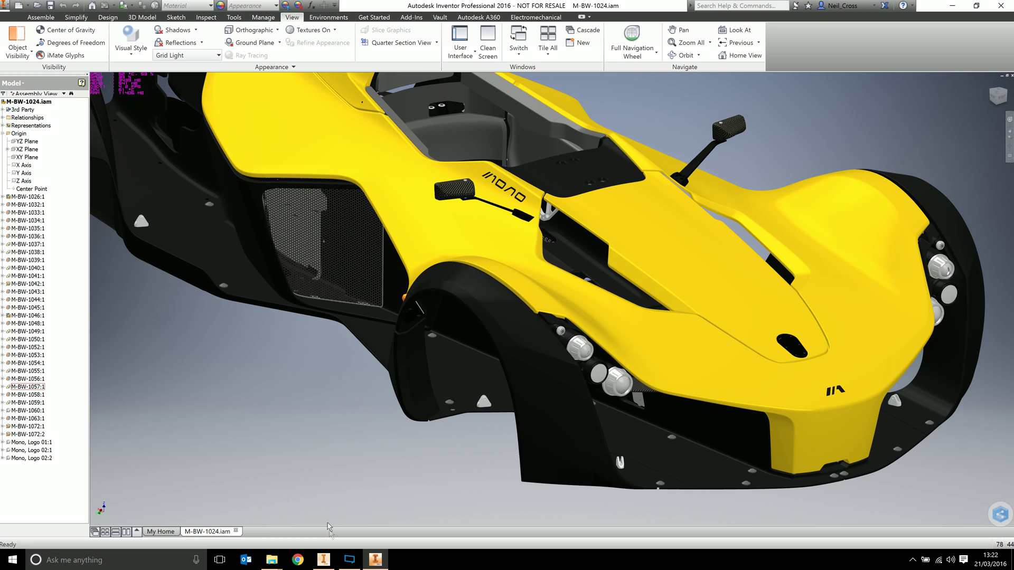
Alternate repeatedly between Inventor 2017 and Inventor 2016 to compare how the yellow car body is rendered.
left_click(332, 564)
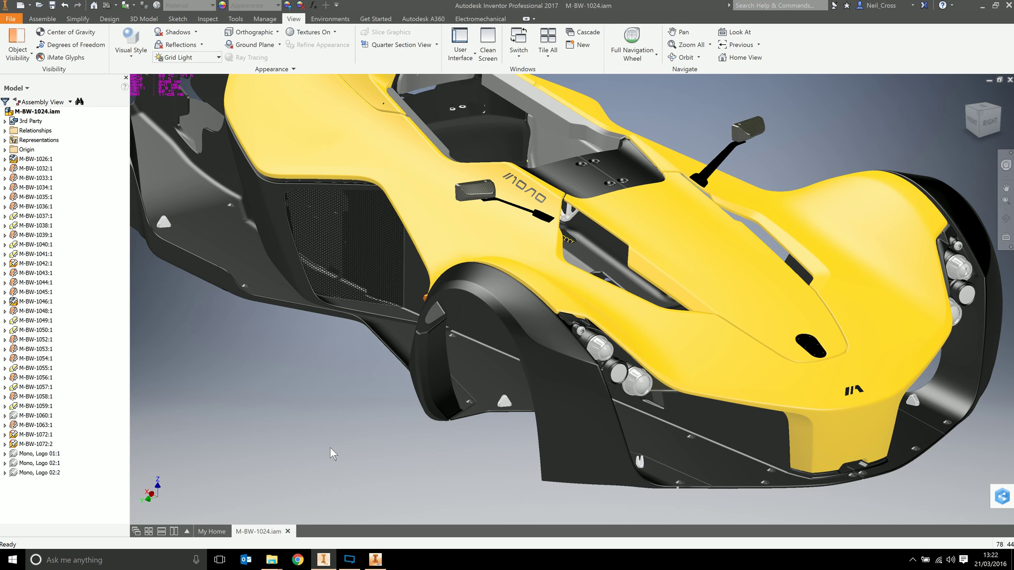
left_click(347, 562)
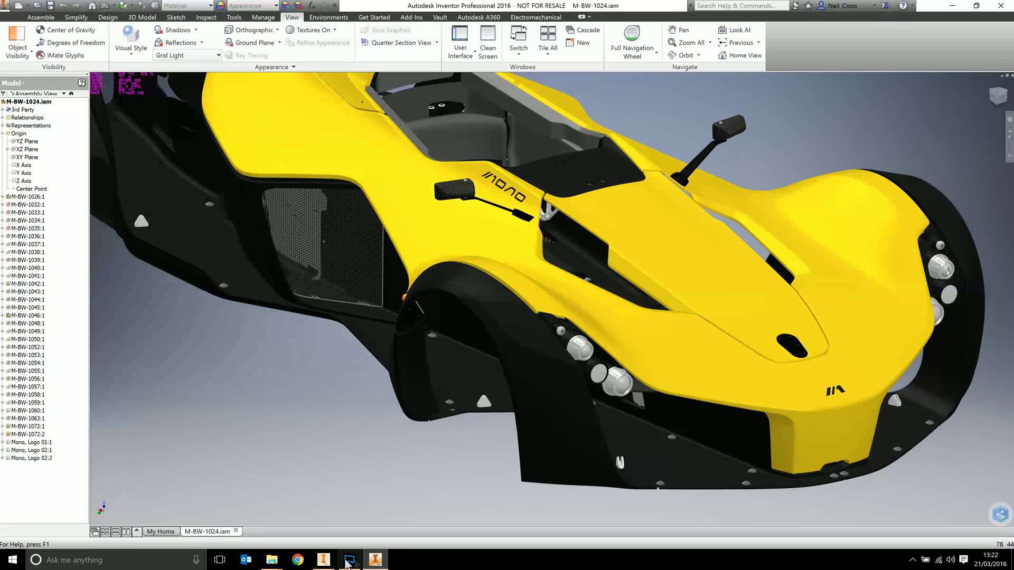
left_click(323, 561)
left_click(375, 562)
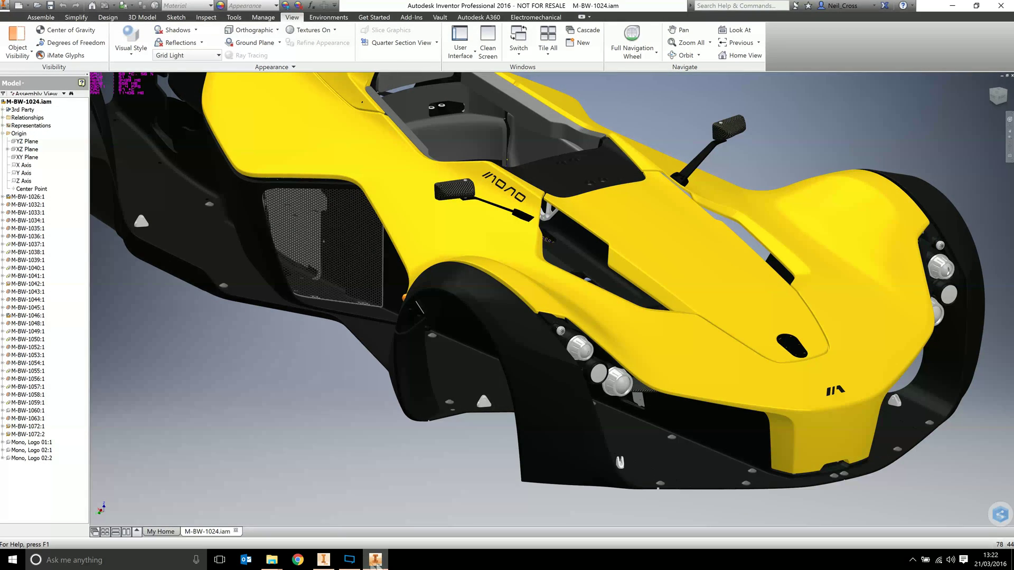
left_click(323, 561)
left_click(378, 565)
left_click(324, 561)
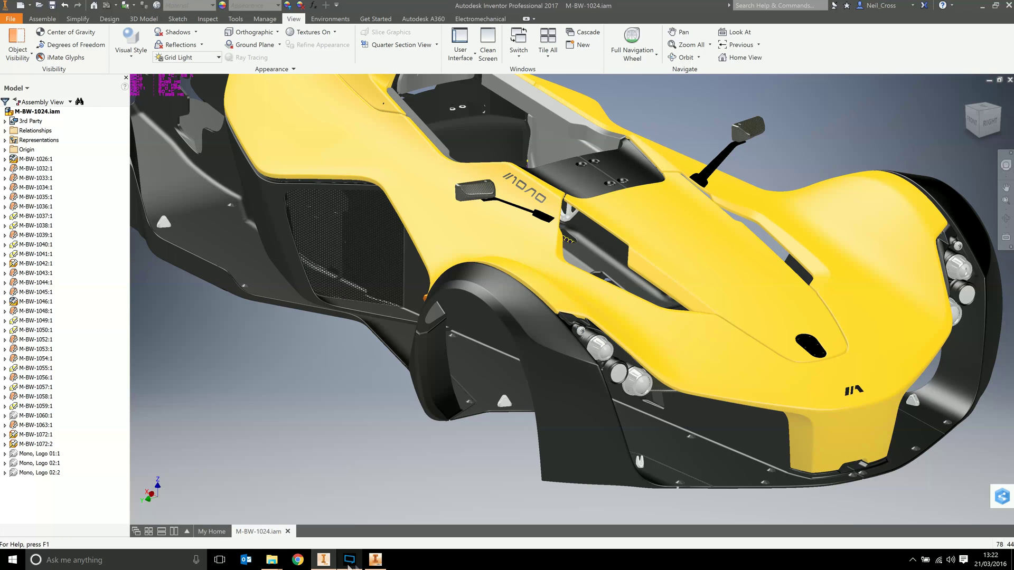
left_click(376, 563)
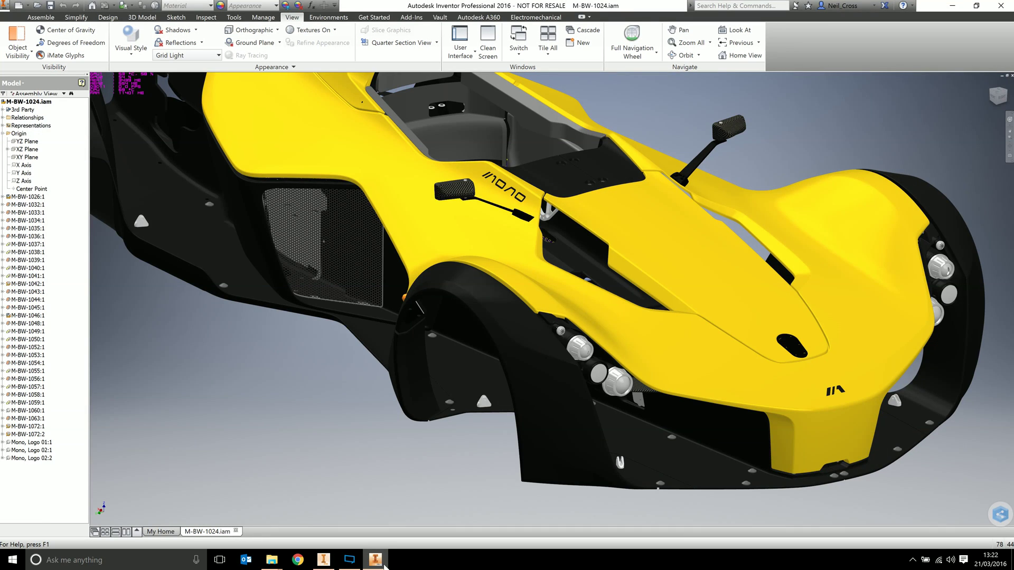
Switch to Inventor 2017, review the hardware graphics setting in its Application Options, and close the dialog.
left_click(324, 562)
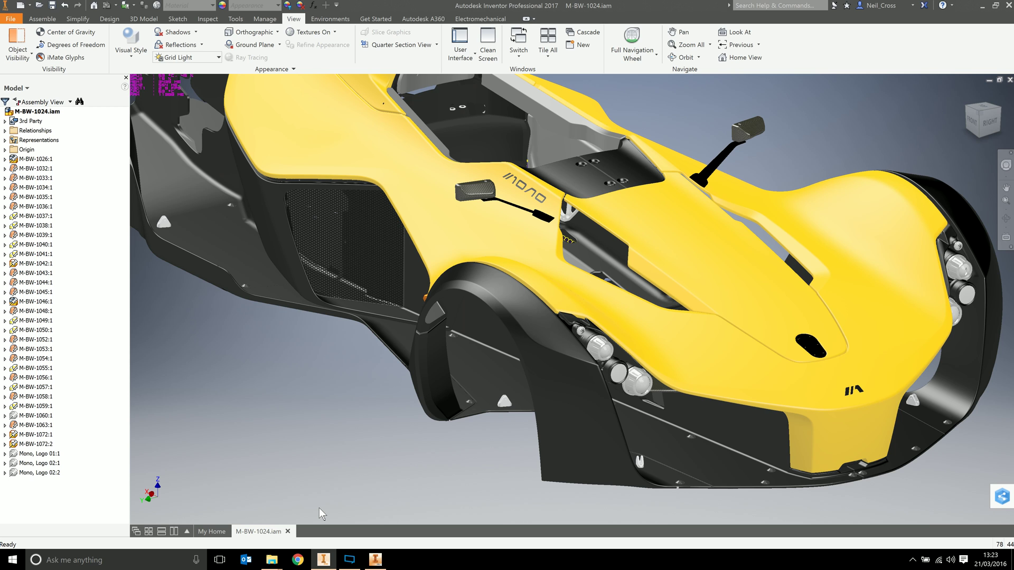
left_click(5, 6)
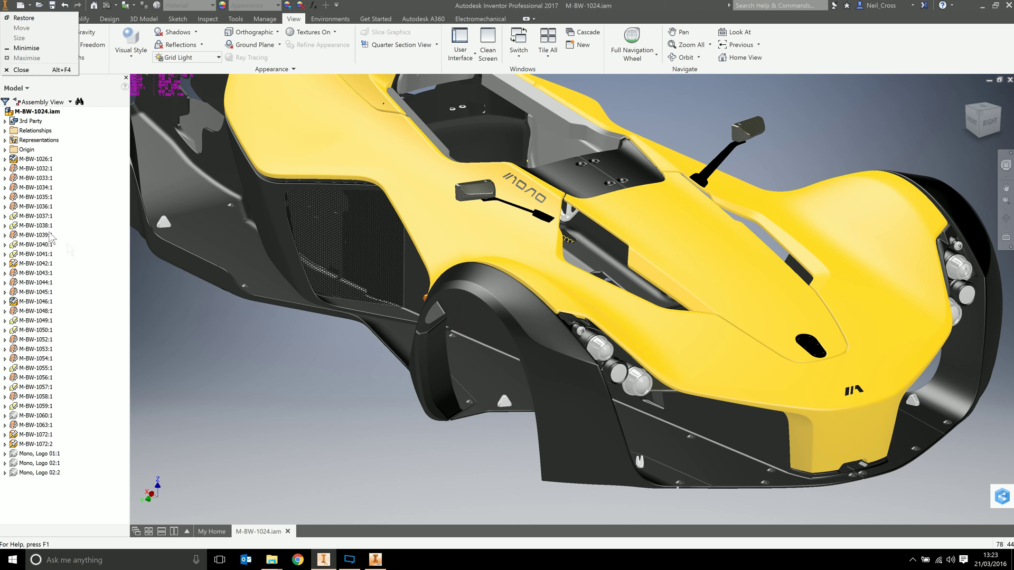
key("Escape")
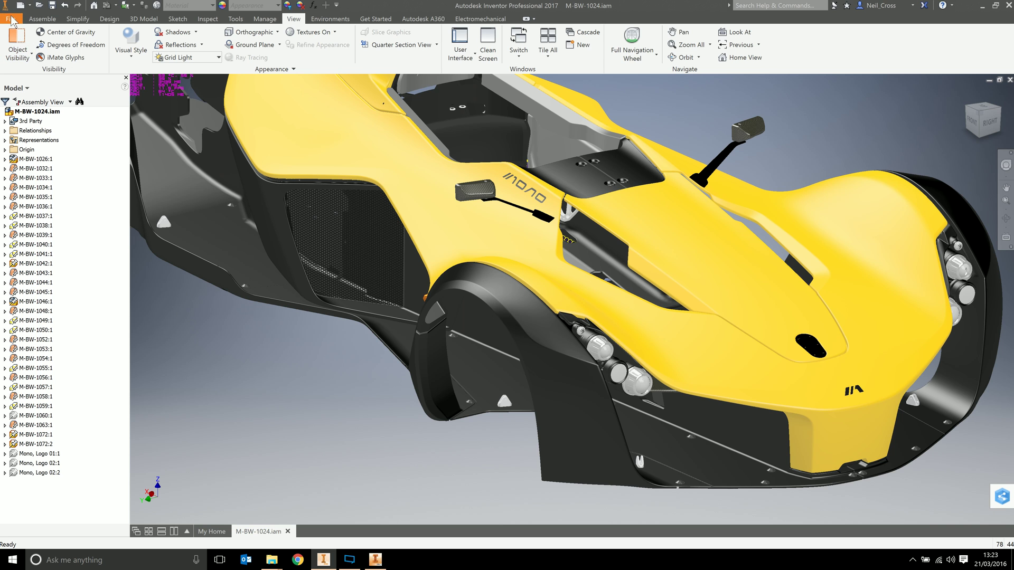
left_click(12, 20)
left_click(98, 305)
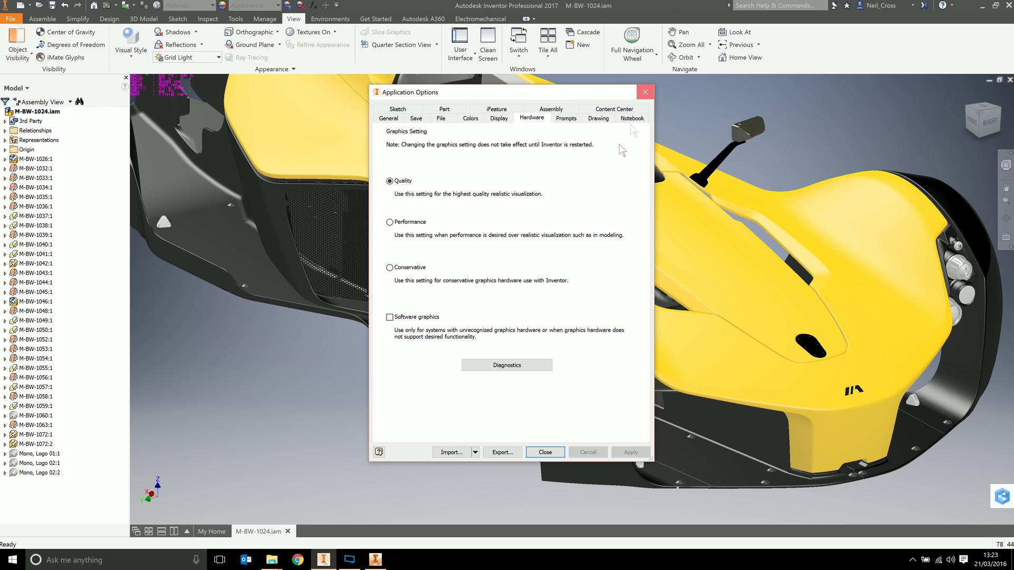
left_click(645, 92)
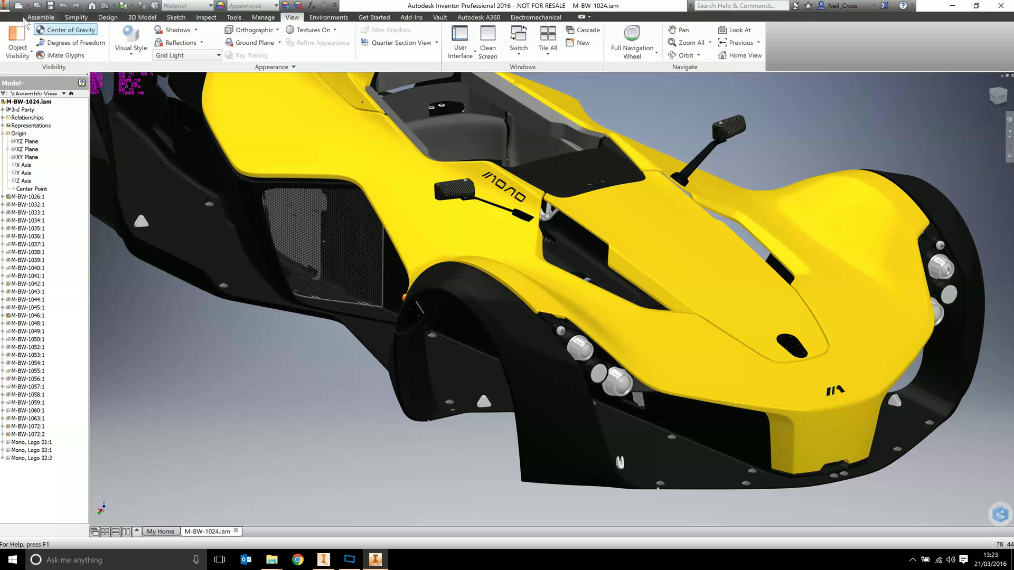
Review the hardware and display settings in the Inventor 2016 Application Options, and close the dialog.
left_click(12, 17)
left_click(307, 254)
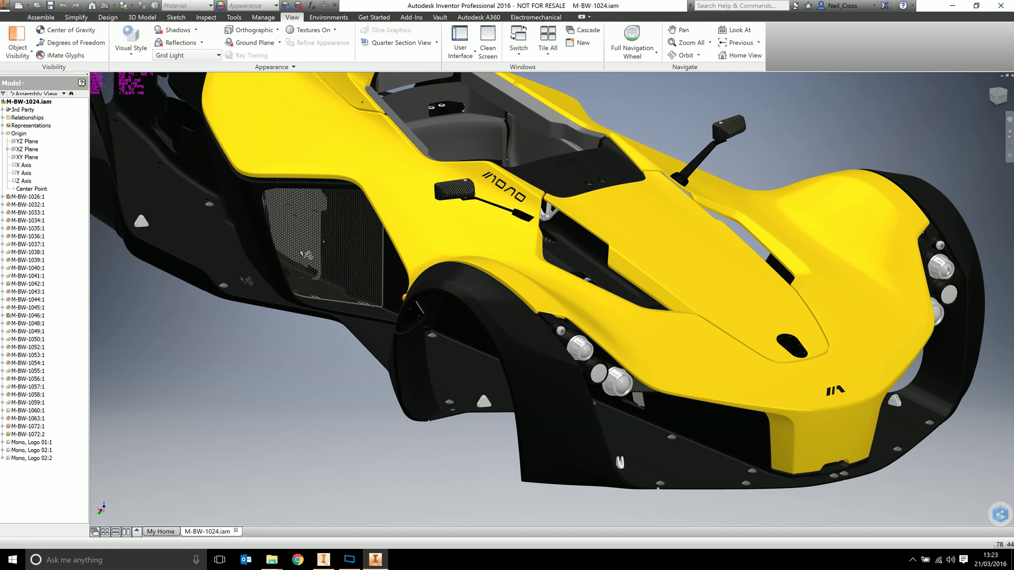
left_click(276, 37)
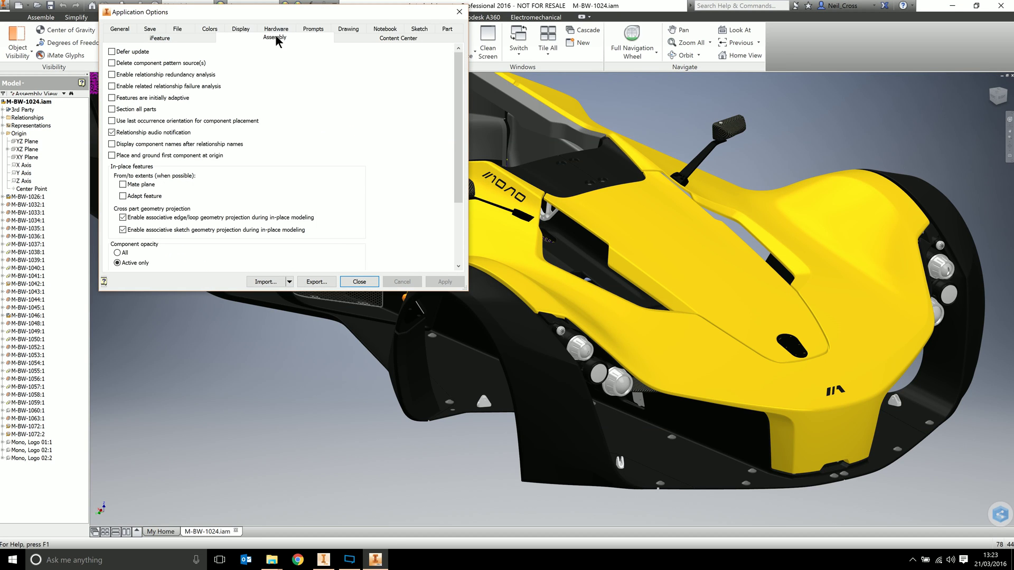
left_click(276, 29)
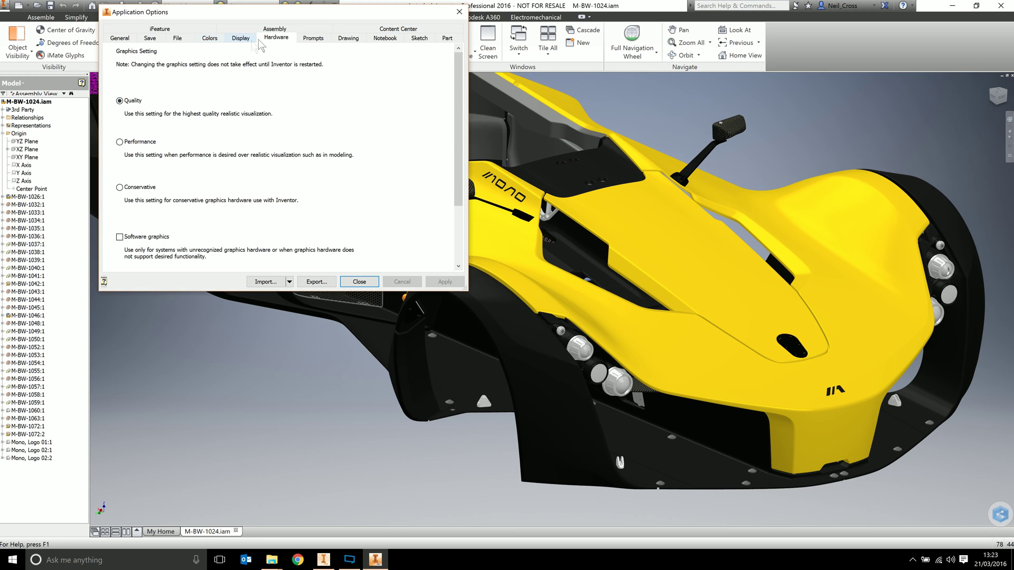
left_click(242, 40)
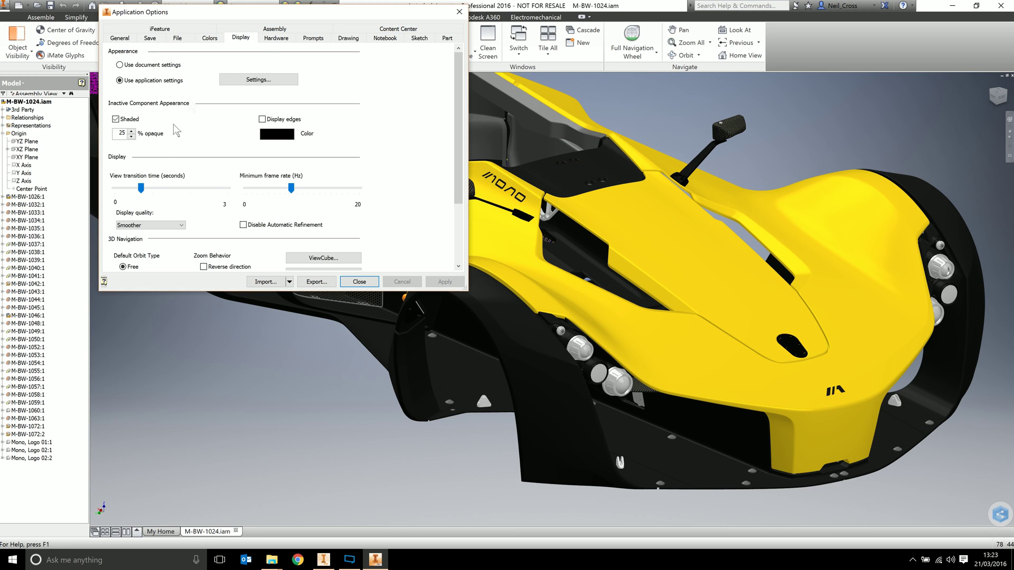
left_click(458, 13)
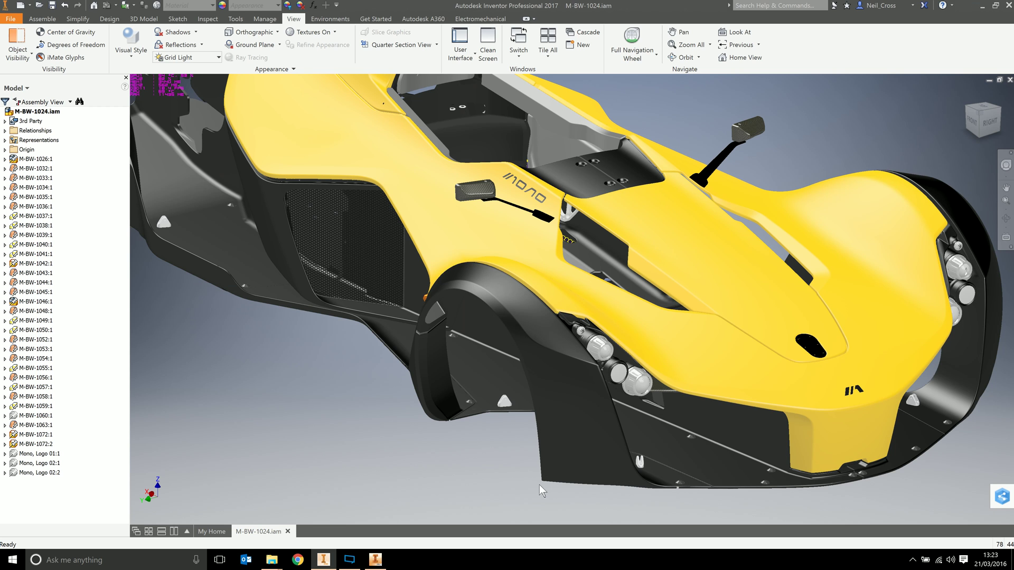
Compare the car assembly's rendering in Inventor 2016 once more and return to Inventor 2017.
left_click(375, 560)
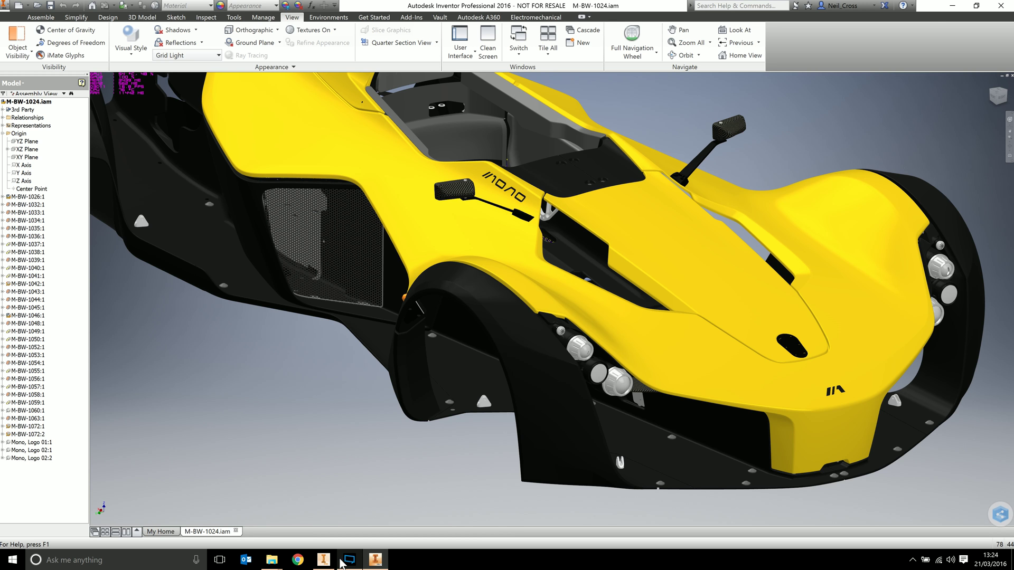
left_click(323, 560)
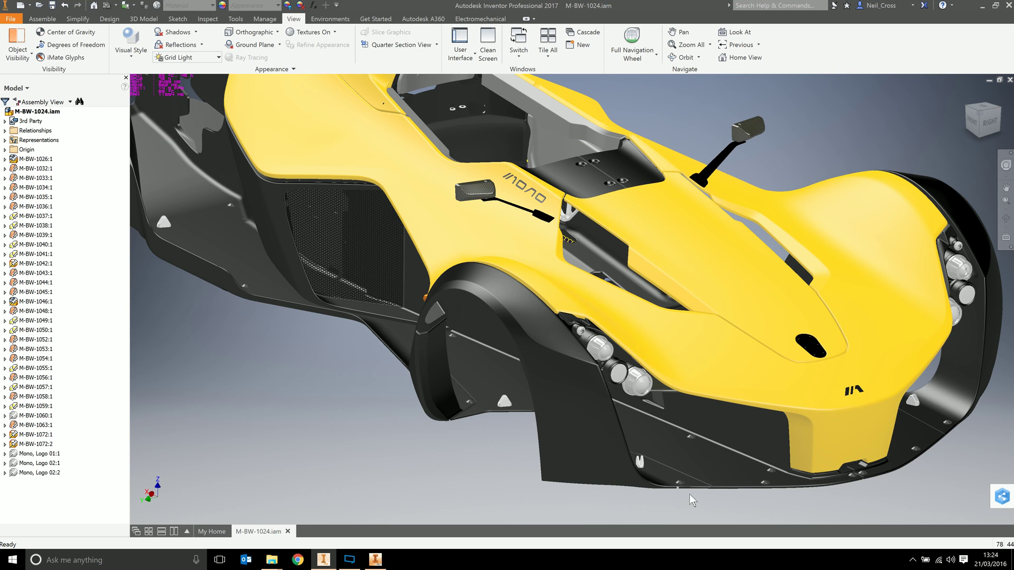
Compare the car in Inventor 2016 and Inventor 2017, orbit the 2017 model to examine its shading, and restore the previous view.
left_click(375, 560)
left_click(324, 561)
middle_click_drag(416, 433, 642, 451, "shift")
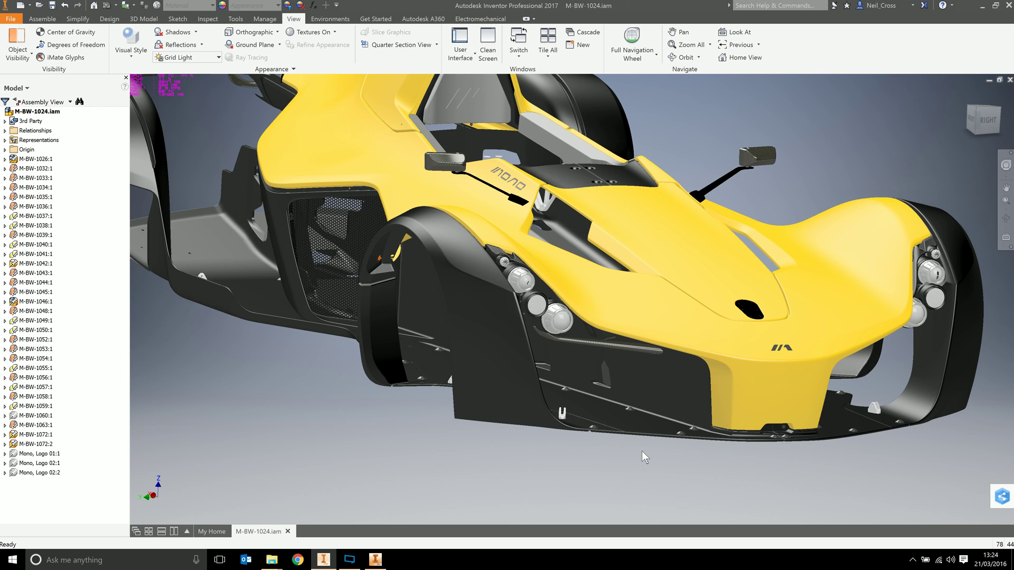
key("F5")
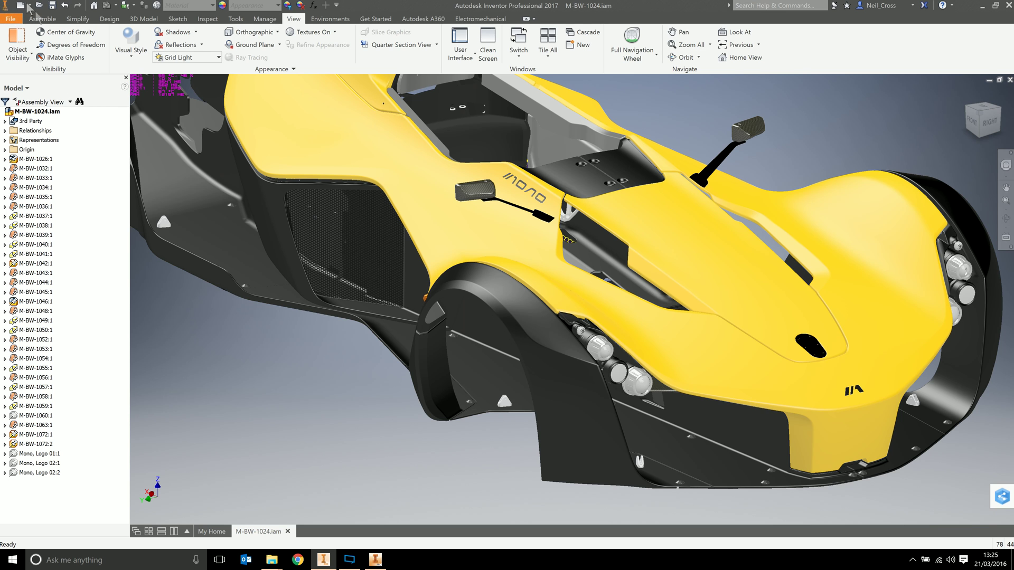
Switch to Inventor 2016 and review its application file commands and recent documents, and close the list.
left_click(374, 561)
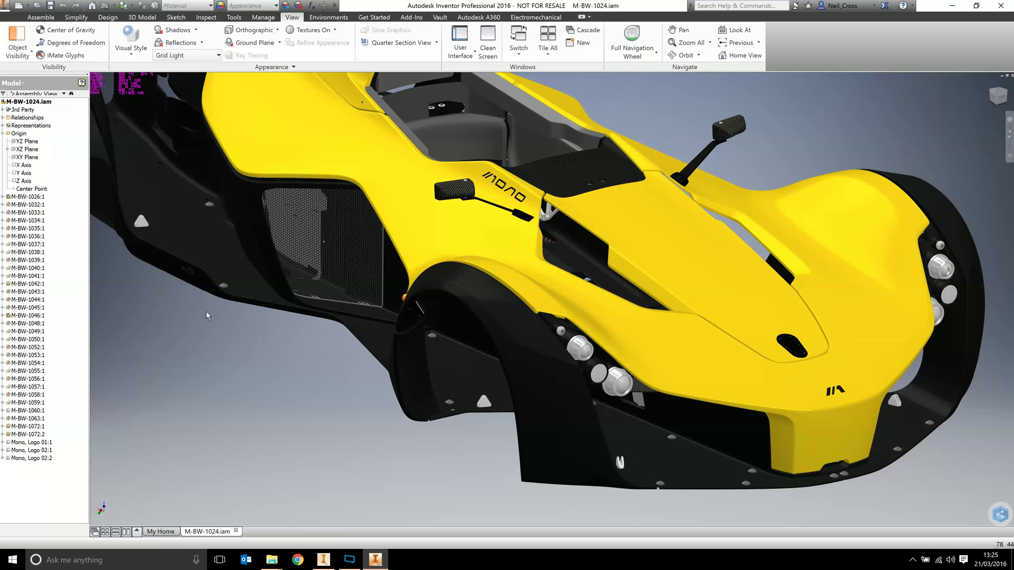
left_click(6, 9)
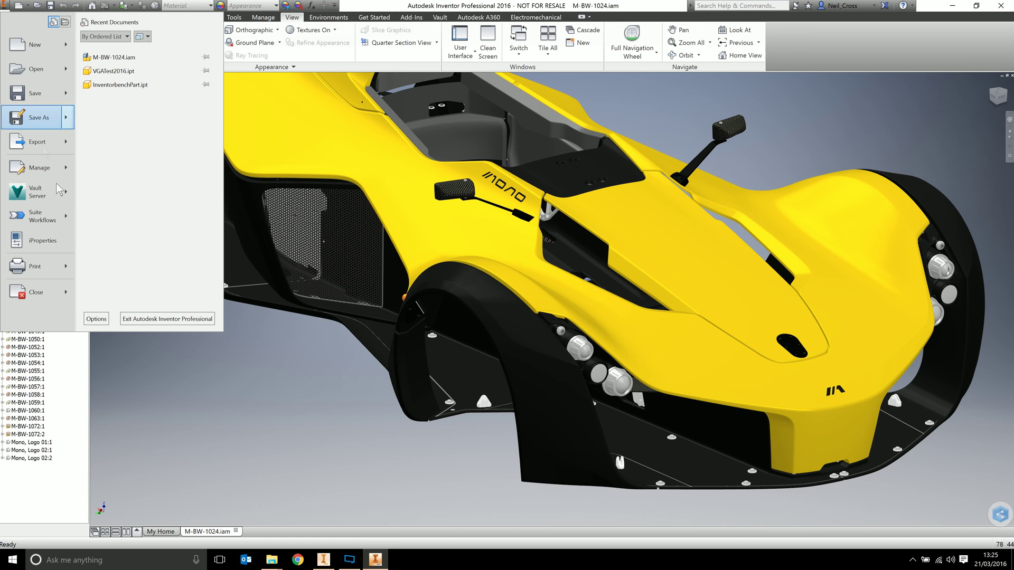
left_click(231, 375)
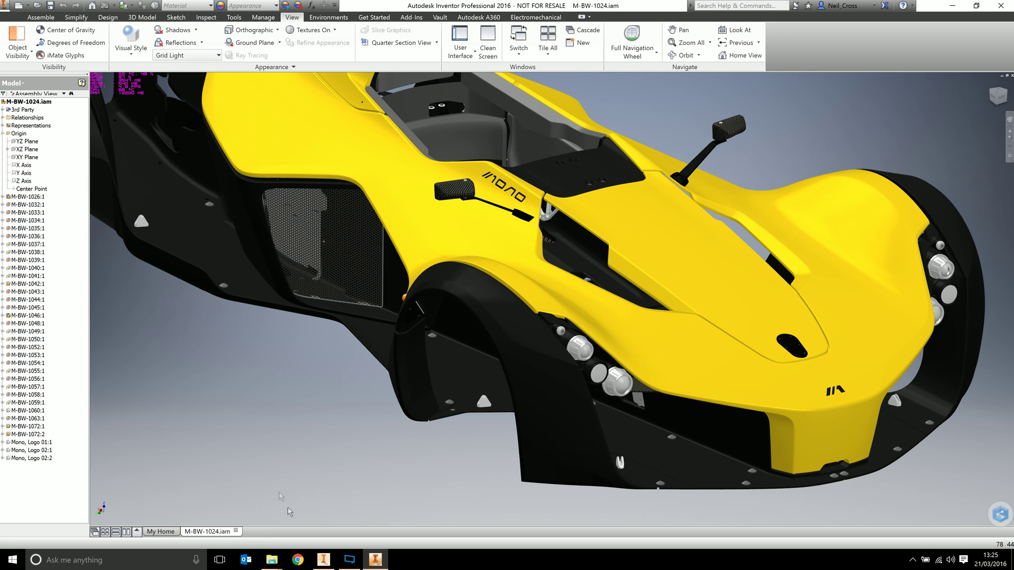
Switch to Inventor 2017 and review its window commands, file commands and recent documents for comparison with 2016.
left_click(335, 561)
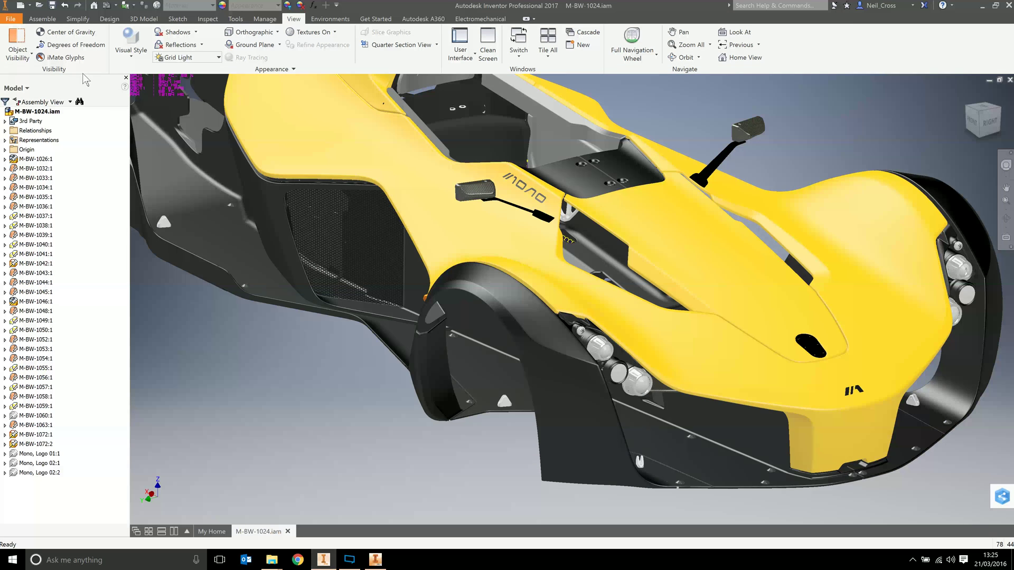
left_click(8, 7)
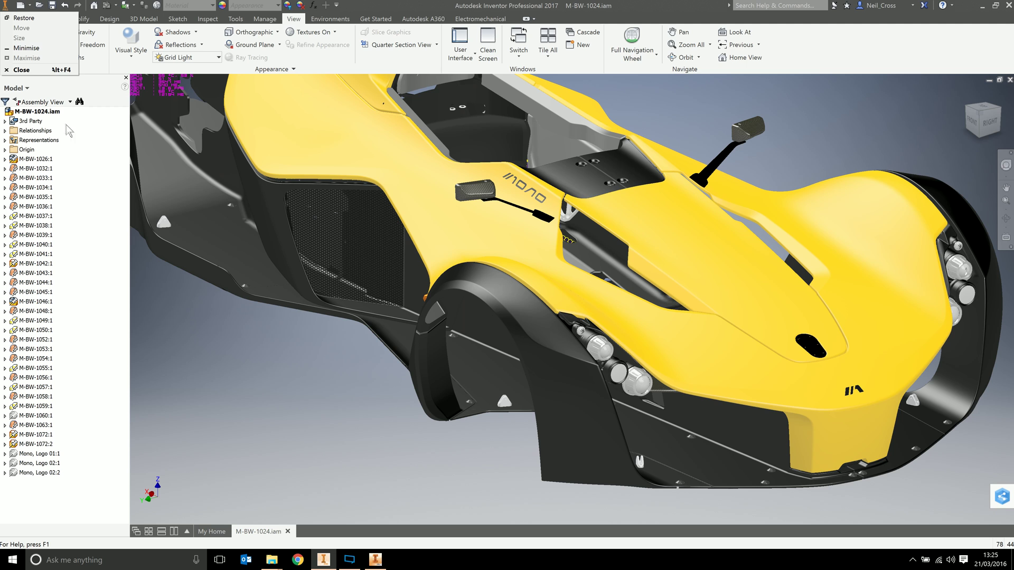
left_click(201, 352)
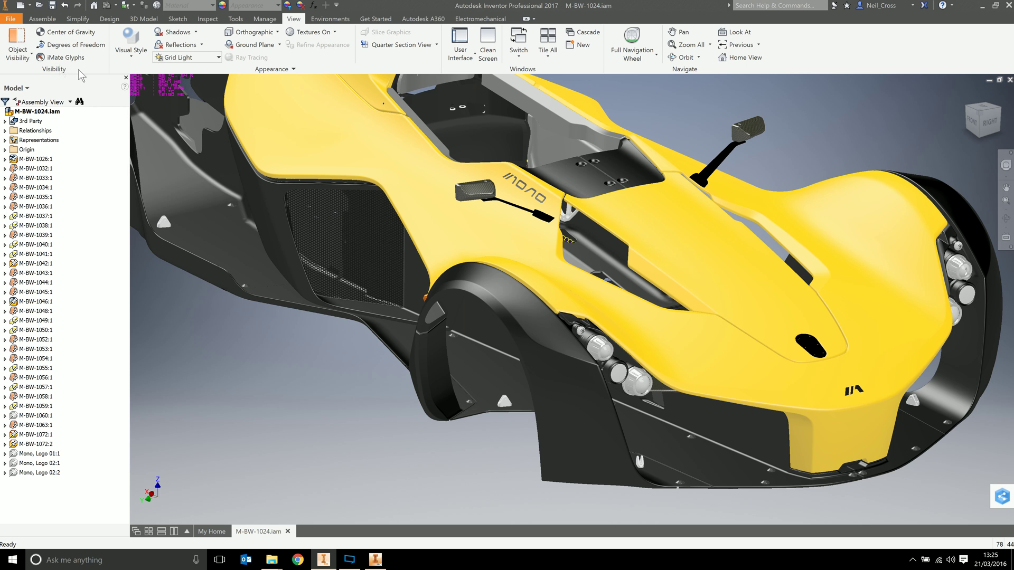
left_click(12, 19)
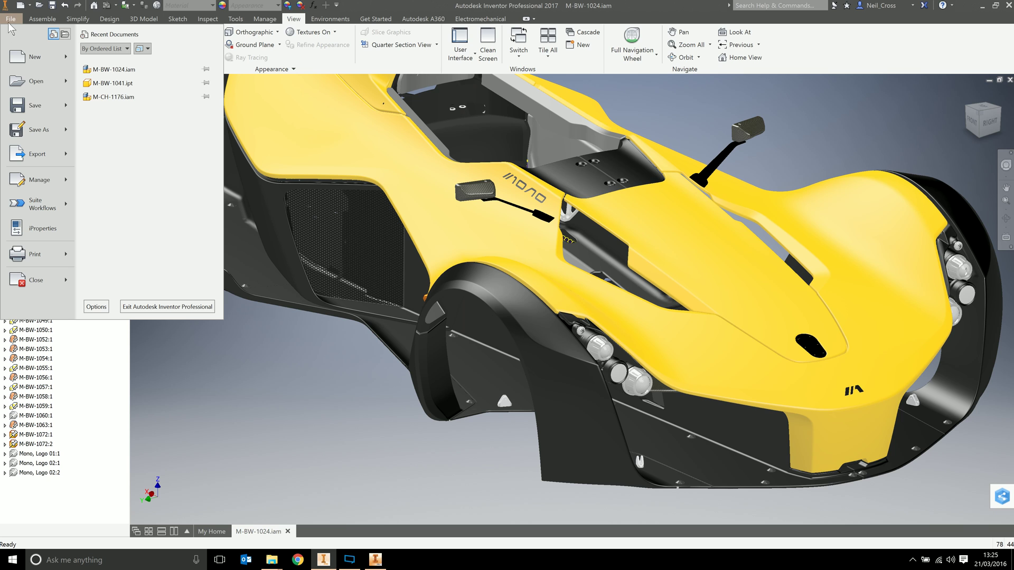
left_click(12, 20)
left_click(12, 21)
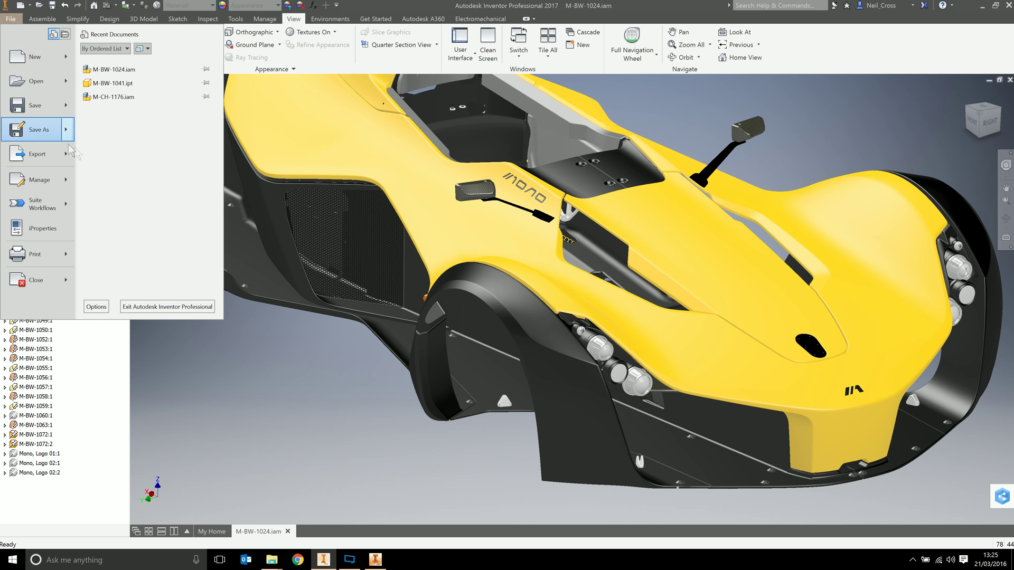
left_click(247, 417)
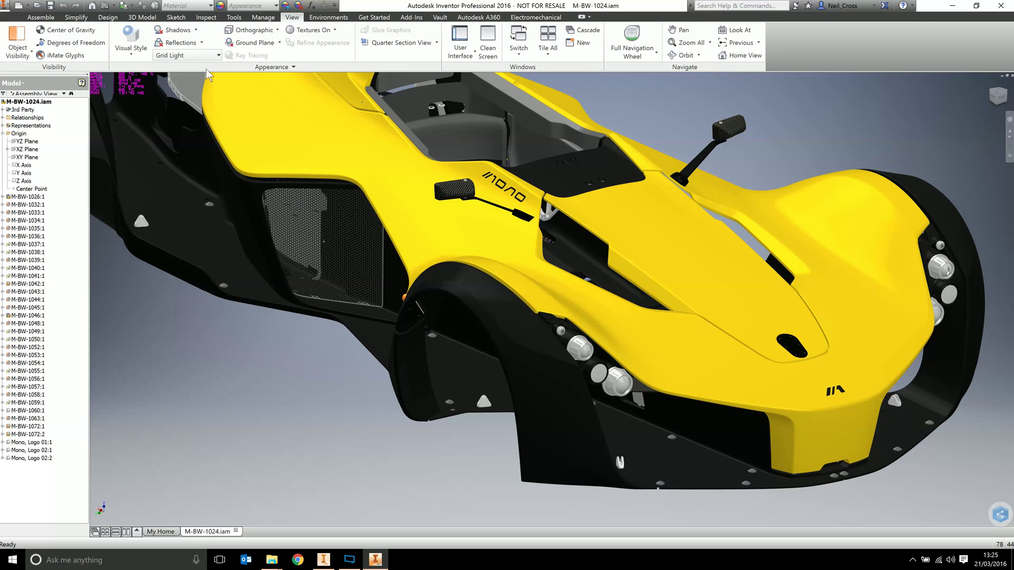
In Inventor 2016, review the Grid Light lighting style settings in the enlarged Style and Standard Editor, and close it.
left_click(214, 55)
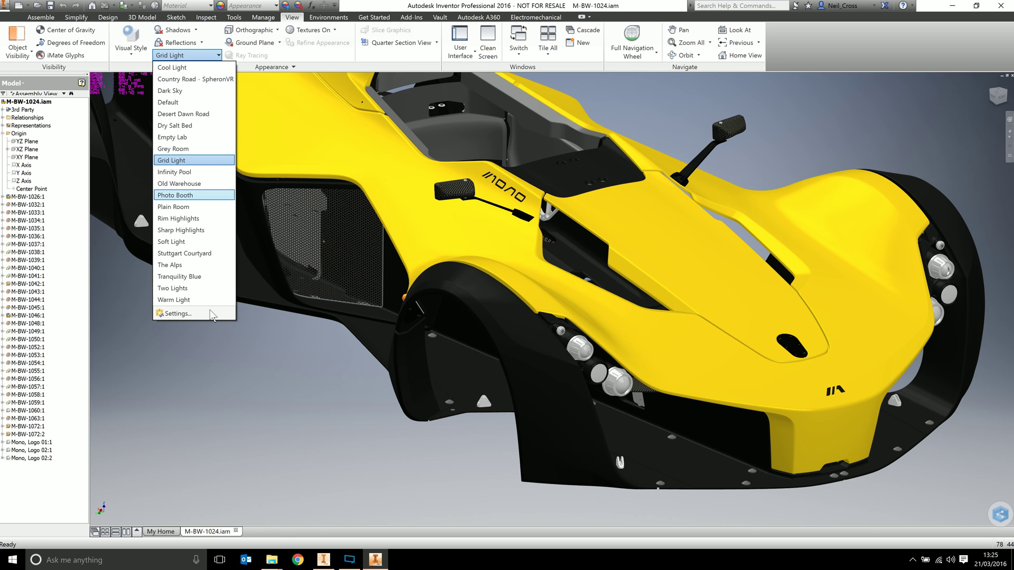
left_click(186, 315)
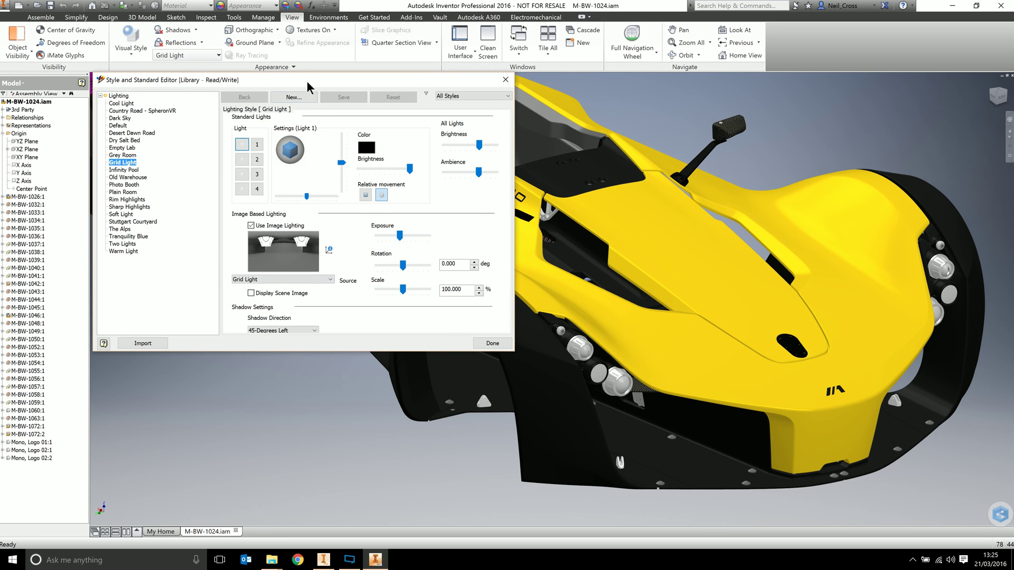
left_click_drag(309, 86, 436, 152)
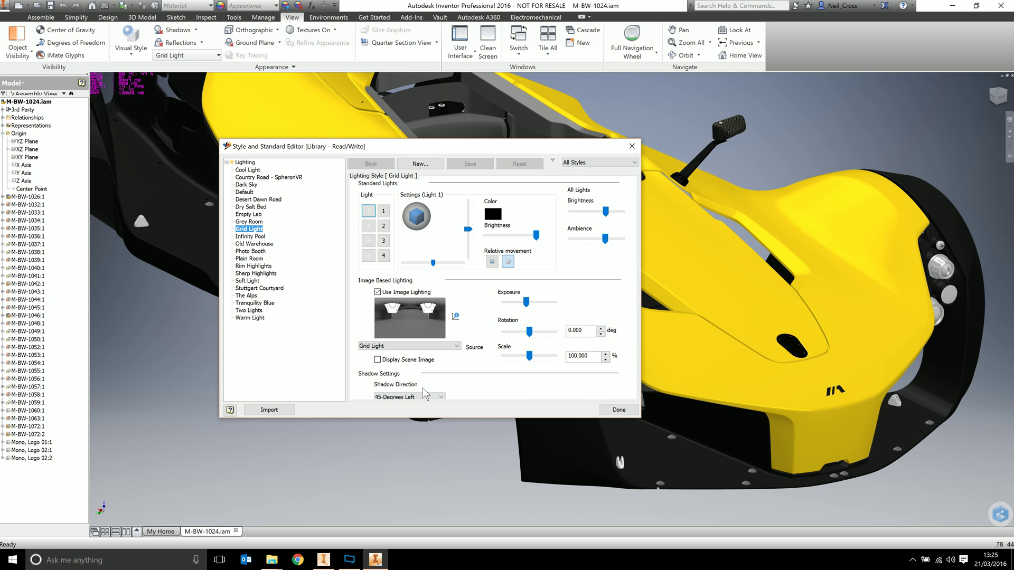
left_click_drag(528, 418, 528, 482)
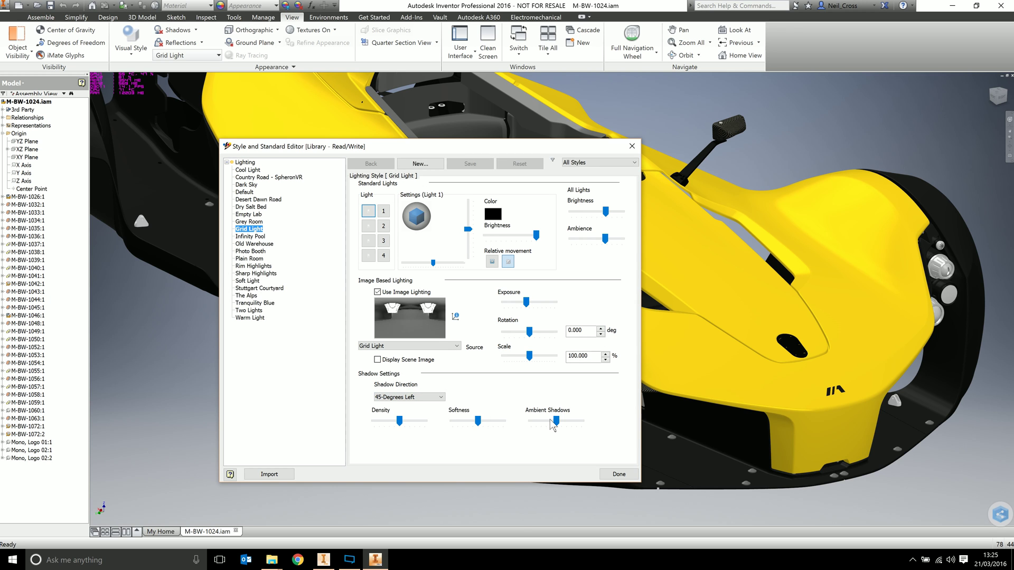
left_click(631, 146)
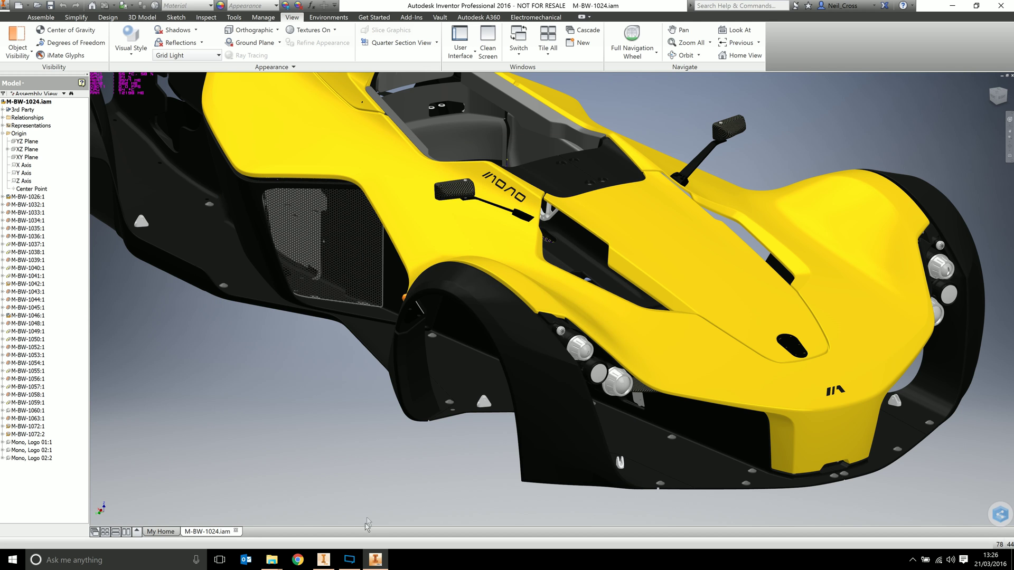
Switch to Inventor 2017, review the Grid Light style's environment, lighting and shadow settings, and close the Style and Standard Editor.
left_click(328, 561)
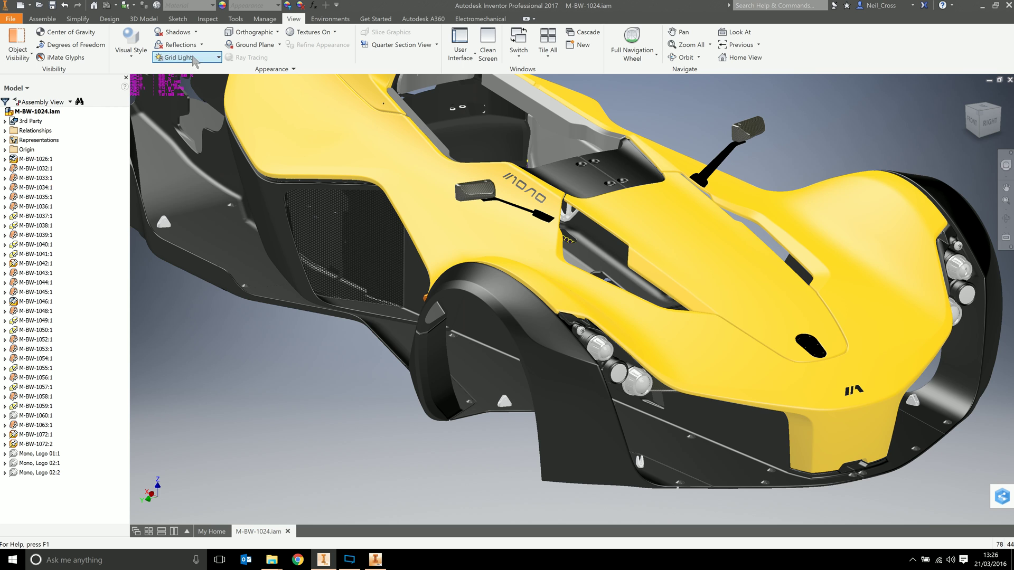
left_click(218, 57)
left_click(183, 316)
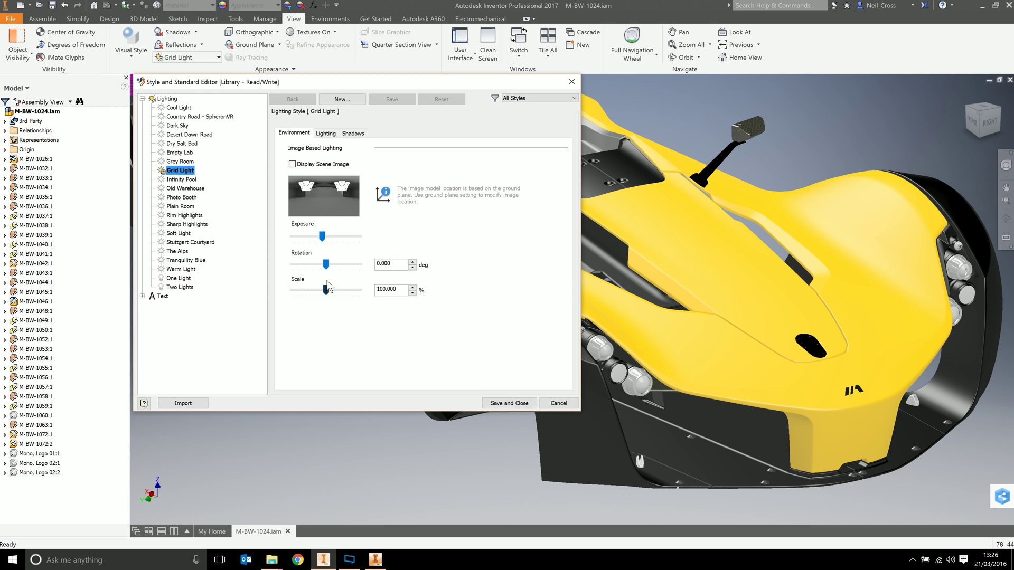
left_click(325, 134)
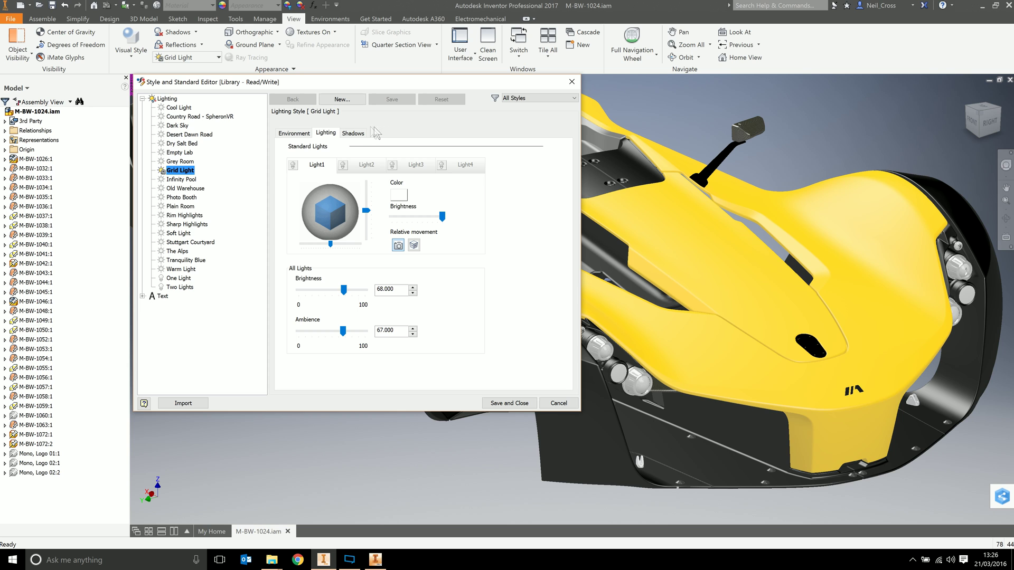
left_click(353, 133)
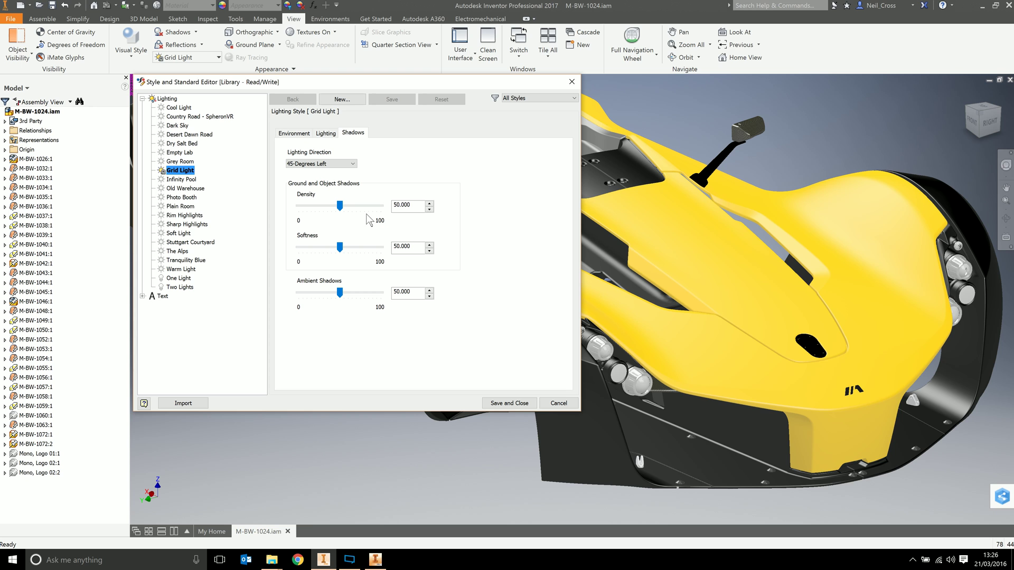
left_click(571, 81)
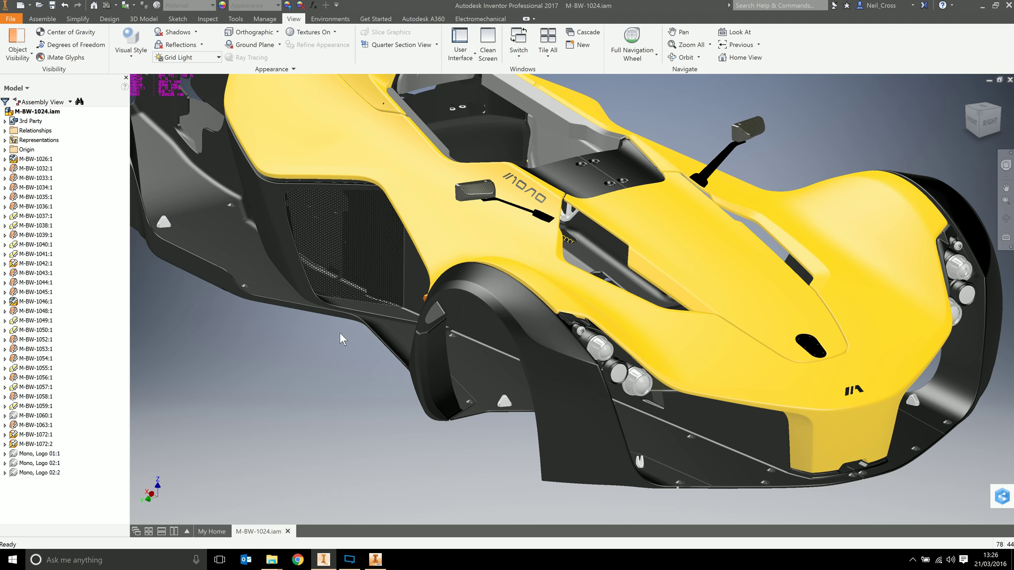
left_click(353, 281)
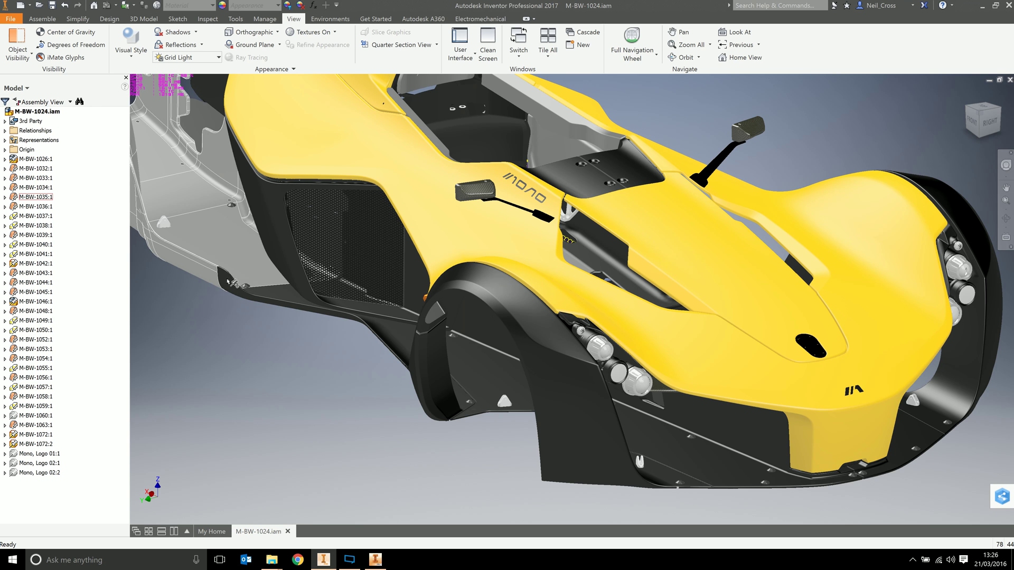
left_click(214, 306)
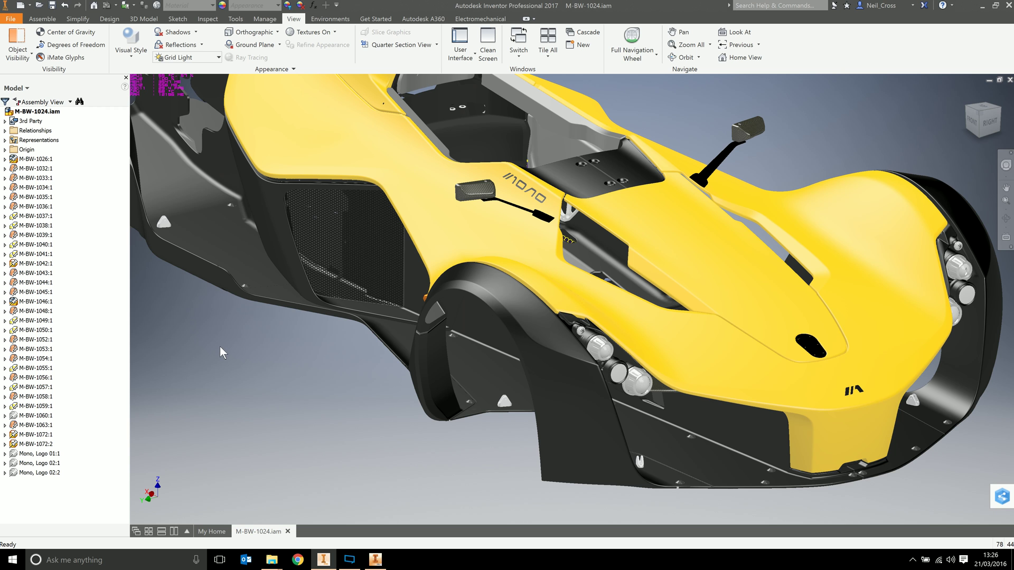
Switch to Inventor 2016 and expand M-BW-1026:1 and its part M-BW-1027:1 to examine the model tree's behaviour.
left_click(375, 562)
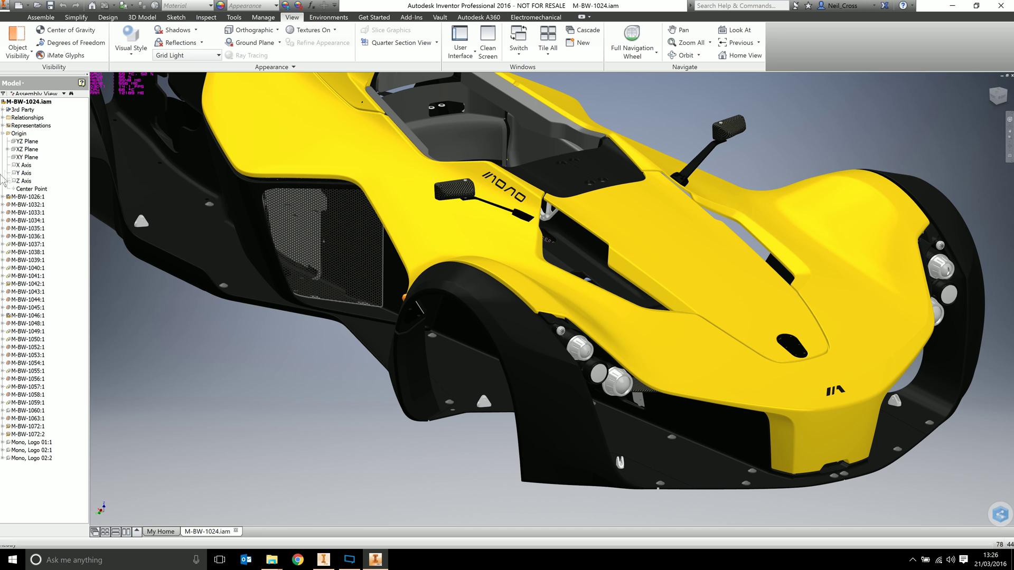
left_click(3, 197)
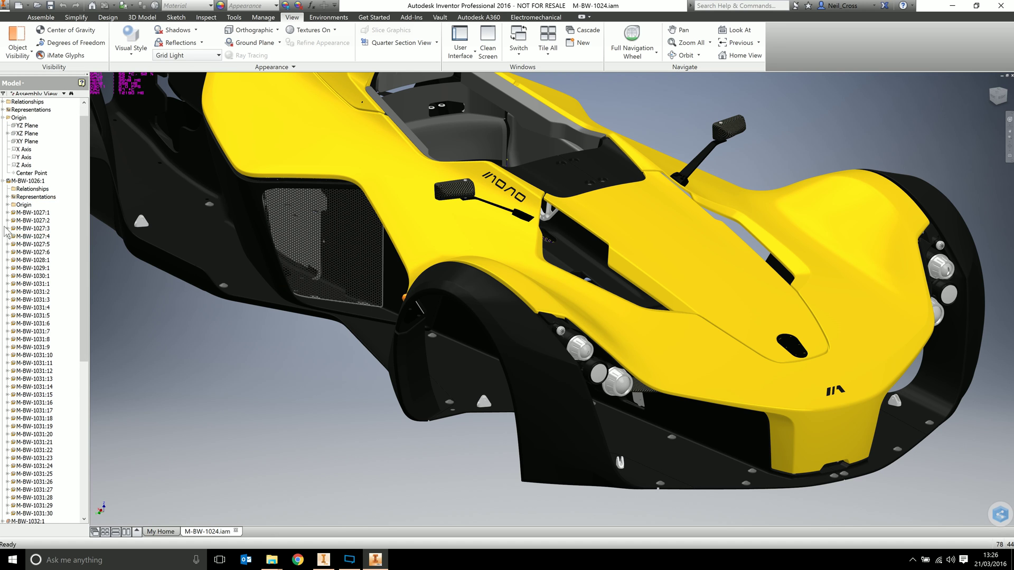
left_click(8, 212)
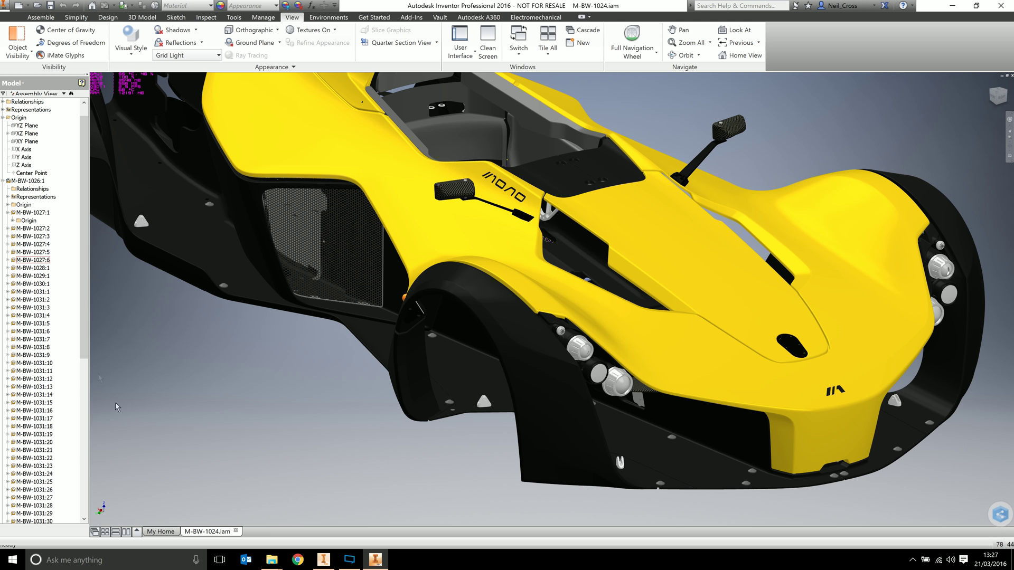
Switch to Inventor 2017, expand M-BW-1026:1 and its M-BW-1027 parts to examine the model tree, and collapse the subassembly again.
left_click(323, 560)
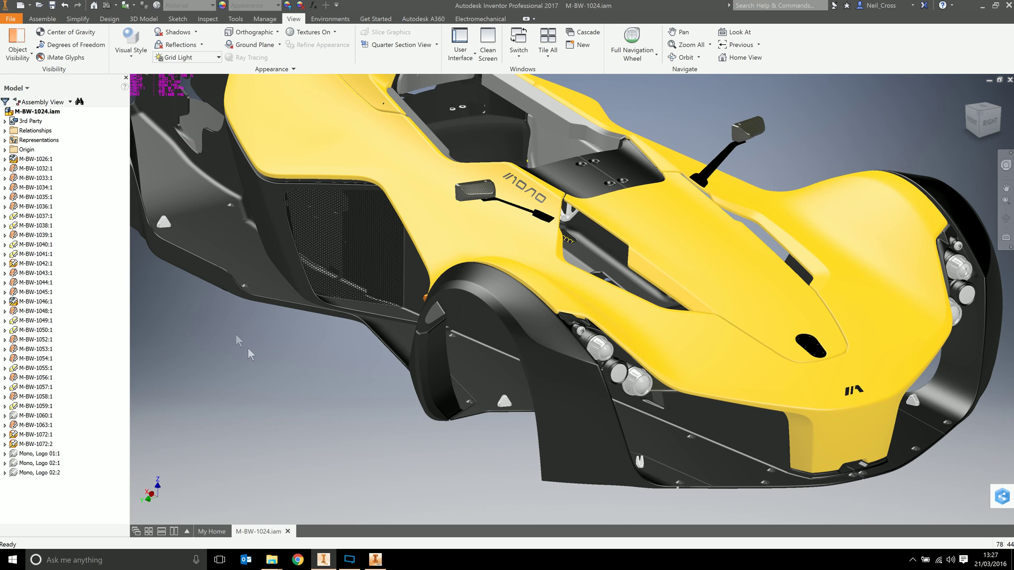
left_click(6, 159)
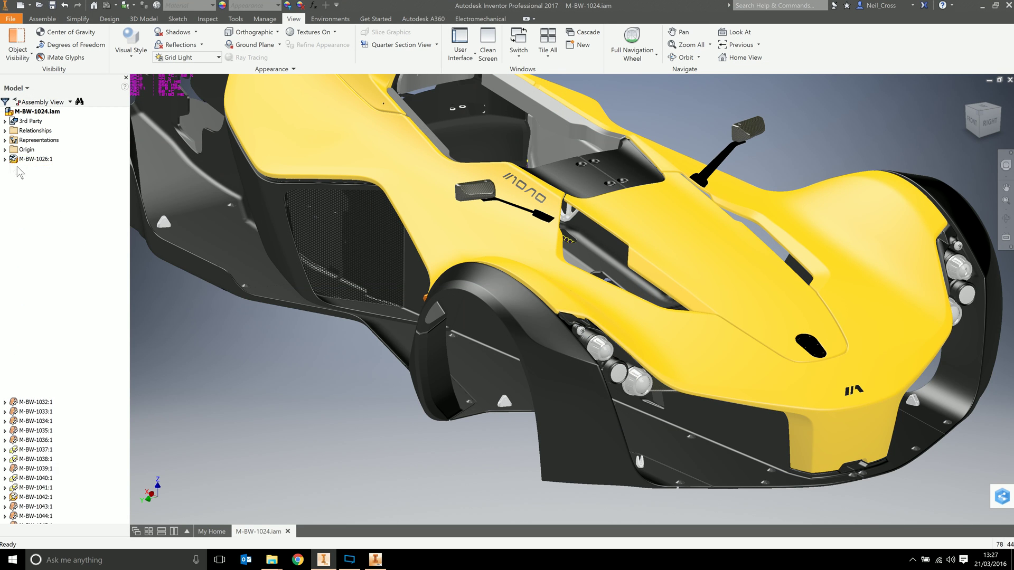
left_click(9, 150)
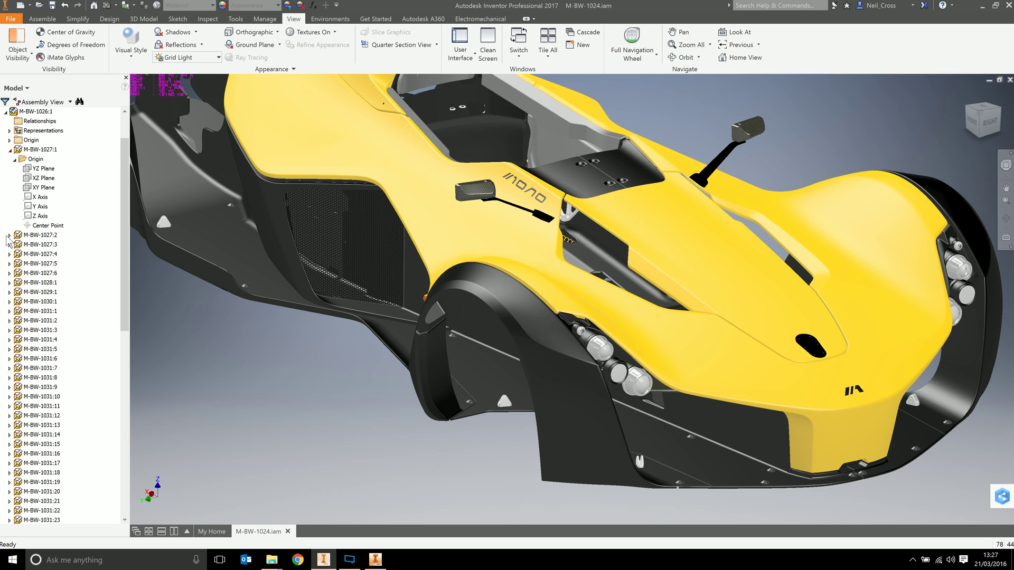
left_click(10, 235)
left_click(14, 245)
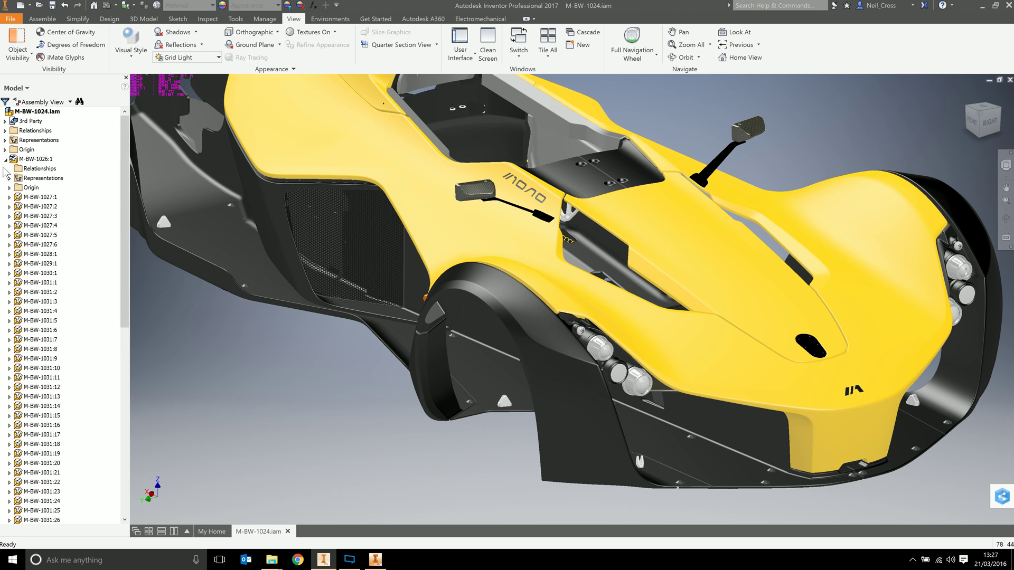
left_click(6, 160)
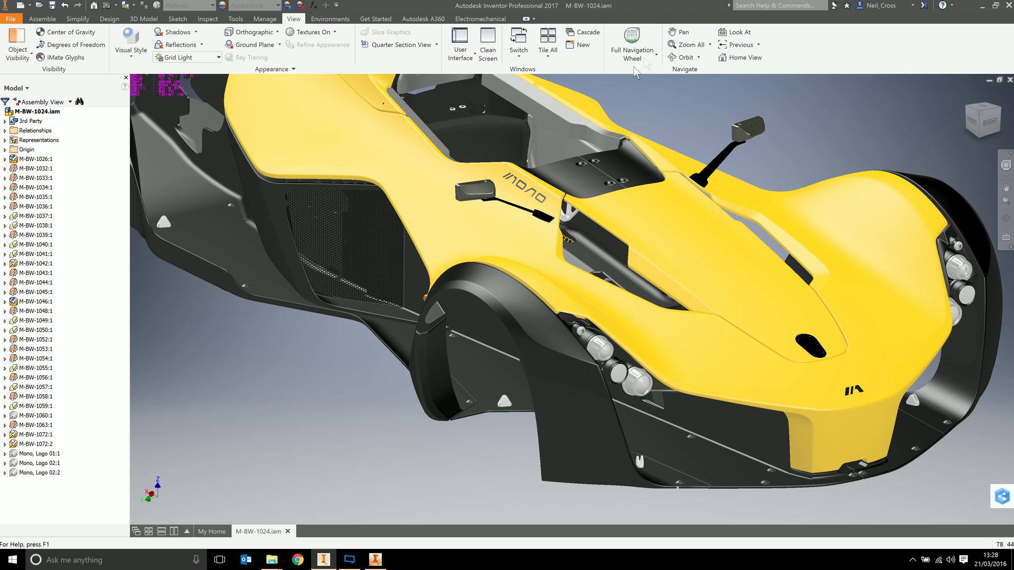
left_click(633, 45)
scroll(534, 228, "up", 3)
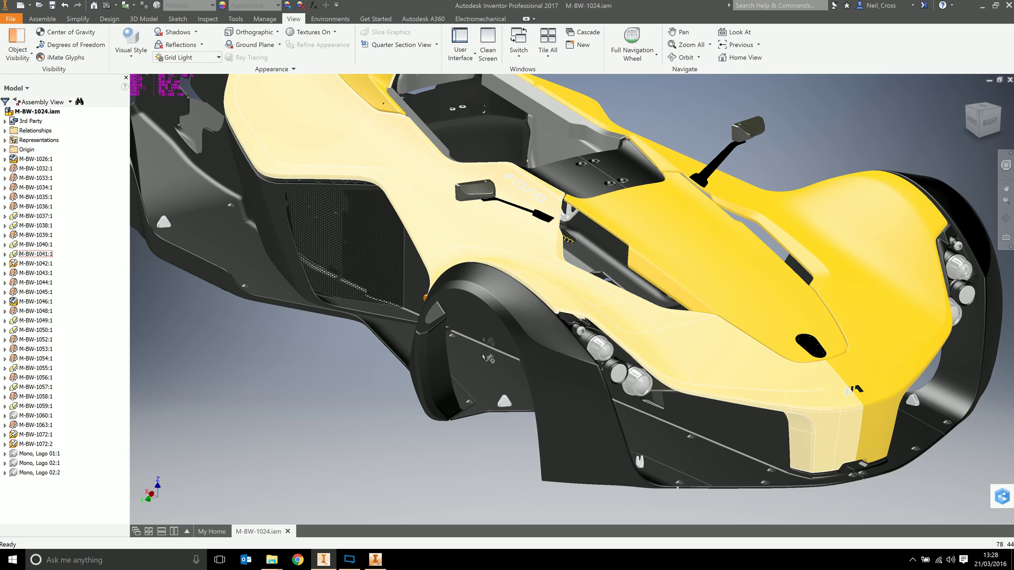